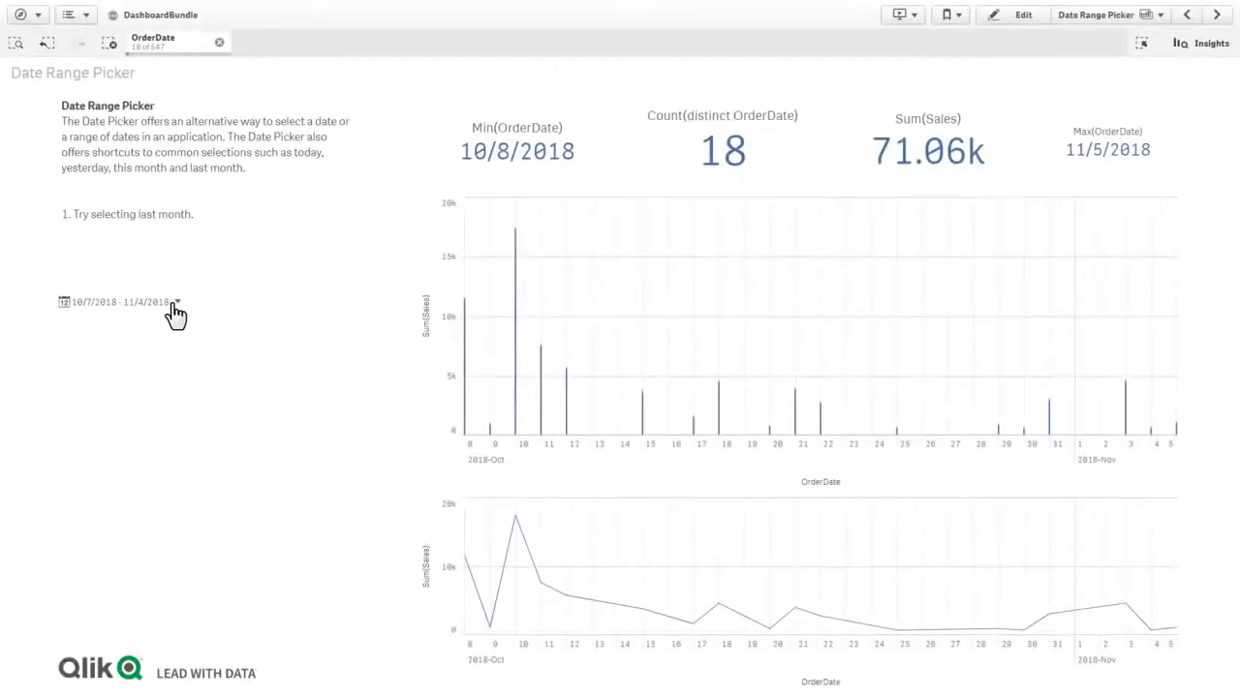
Select the order date range from 11 October to 24 October 2018 in the date range picker
left_click(174, 303)
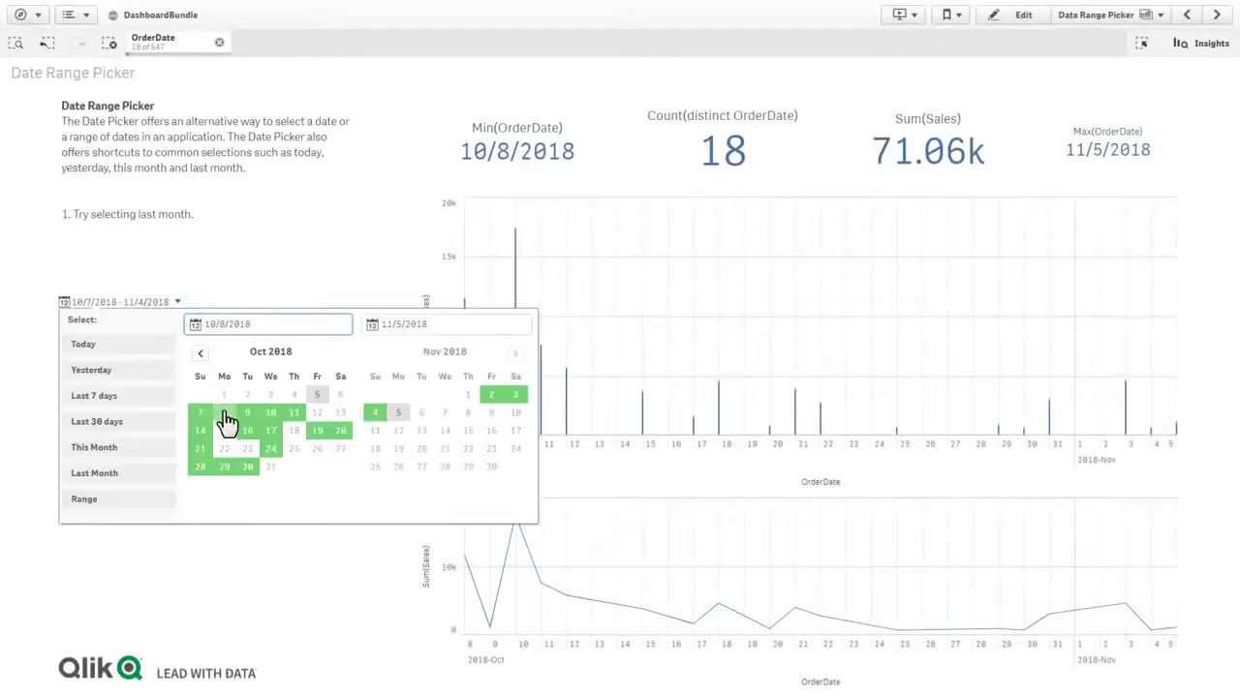
left_click_drag(272, 424, 293, 424)
left_click(294, 424)
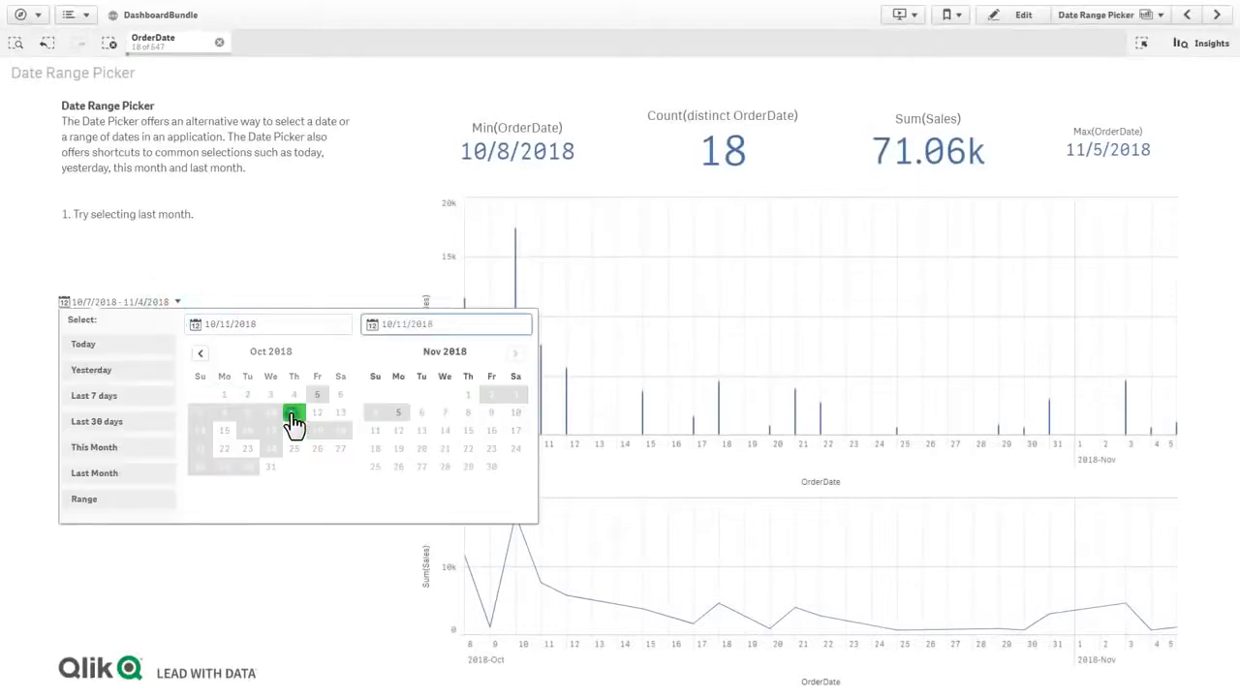
left_click(278, 454)
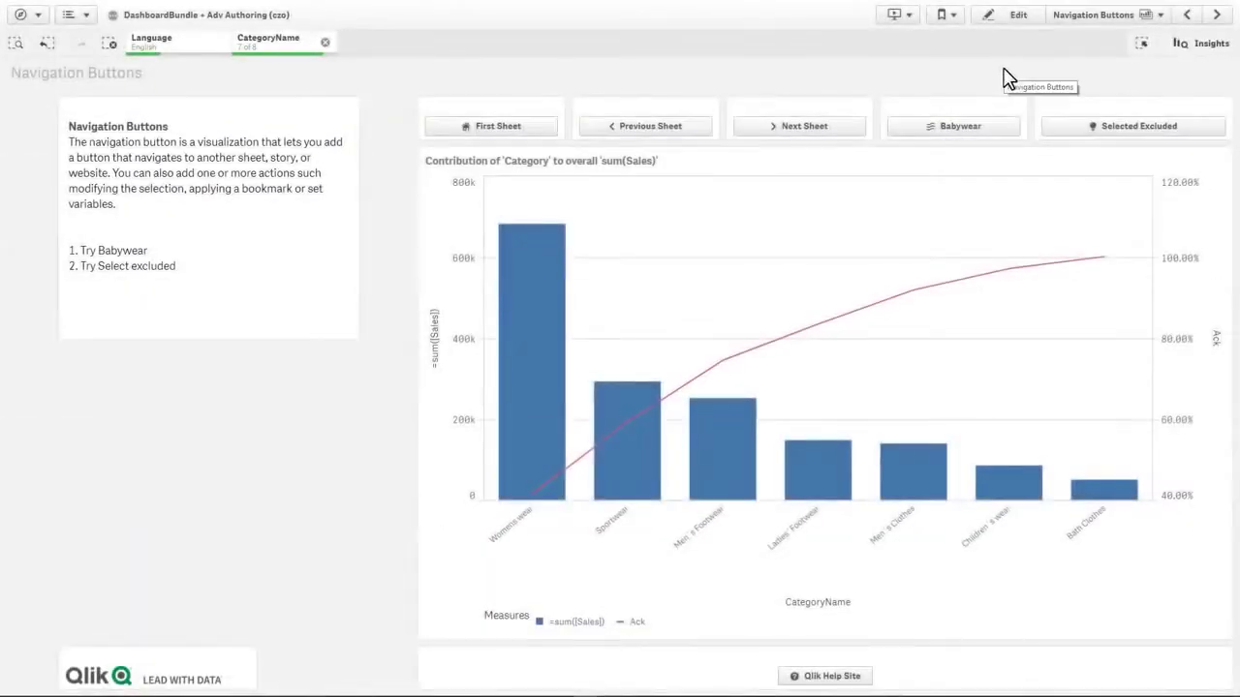
Apply the Babywear category selection, switch to the excluded categories, and go to the next sheet
left_click(959, 133)
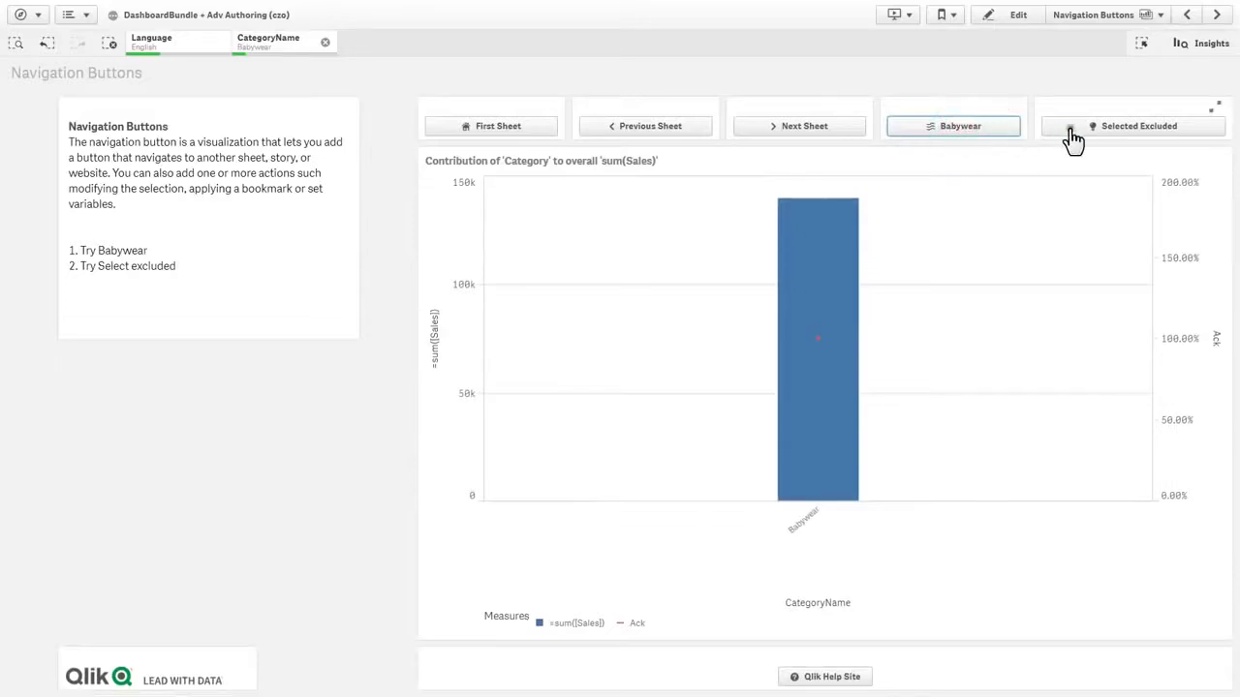
left_click(1072, 139)
left_click(835, 134)
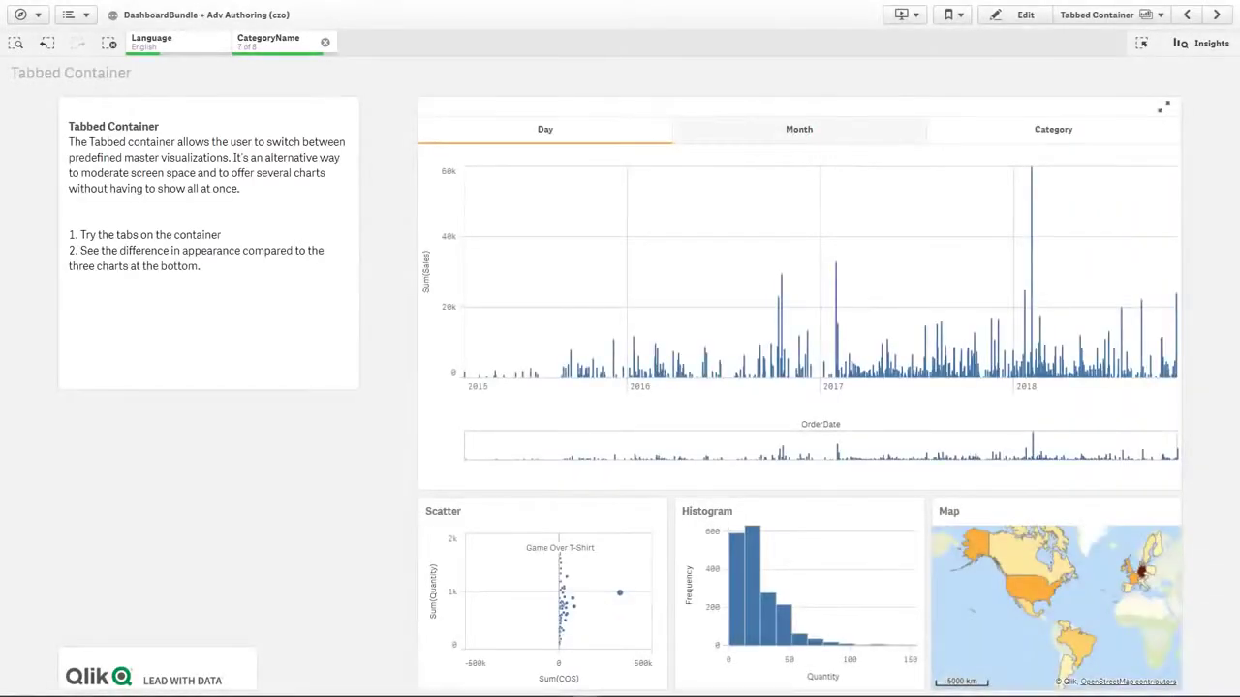
View the tabbed container's Month table and Category chart, and return to the Day chart
left_click(797, 138)
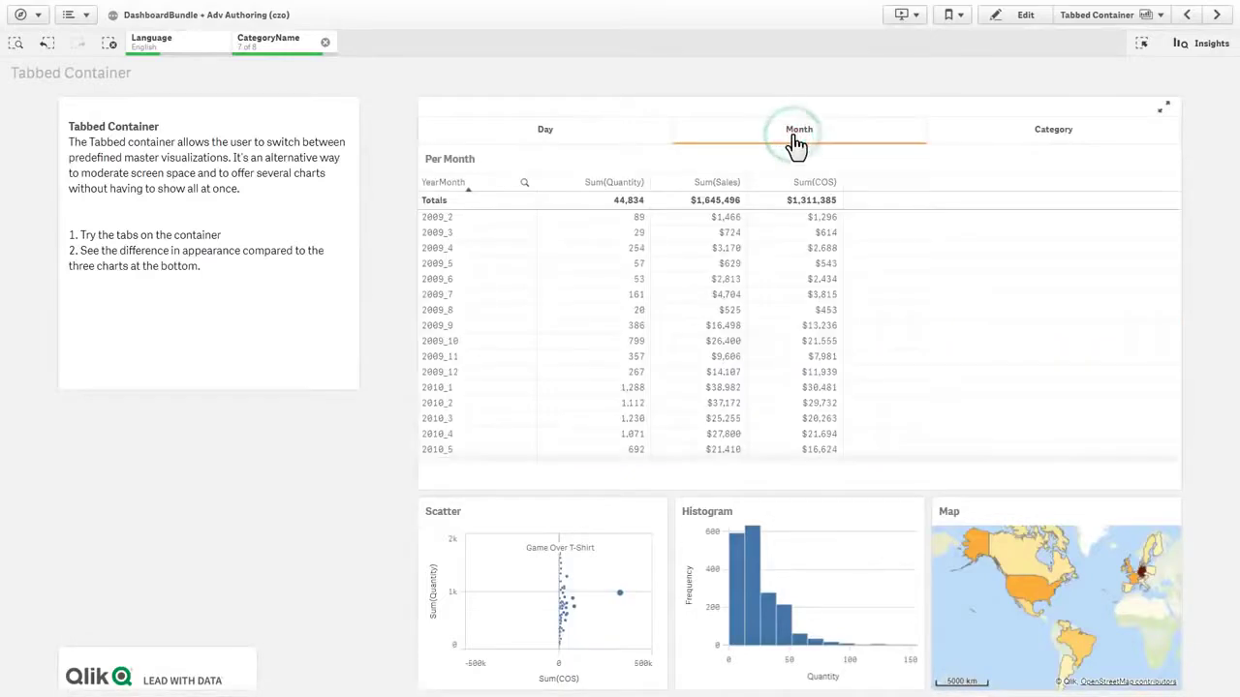
left_click(1028, 136)
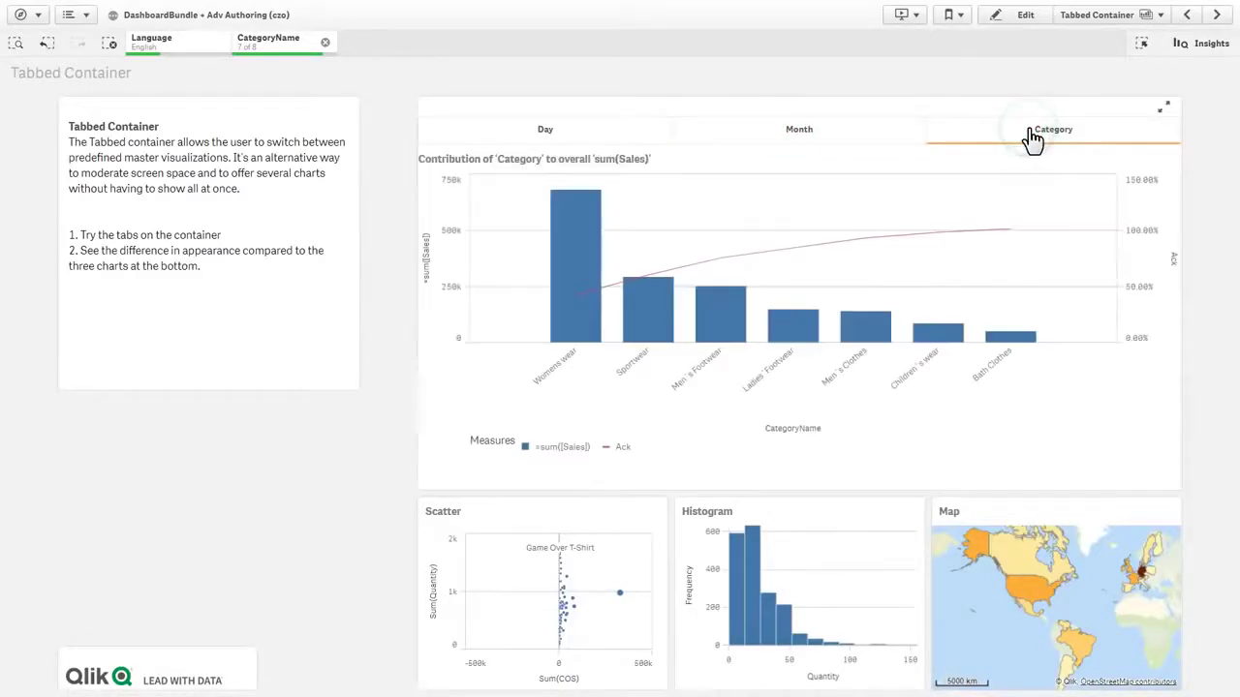
left_click(545, 132)
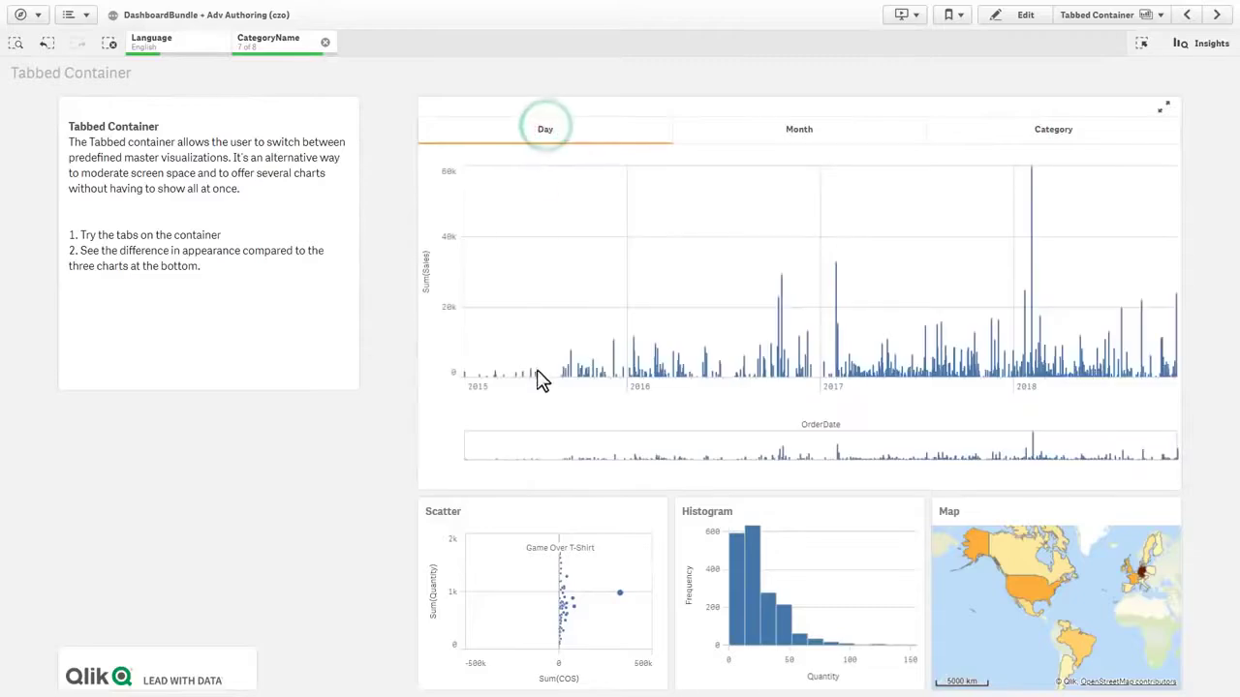
left_click(534, 387)
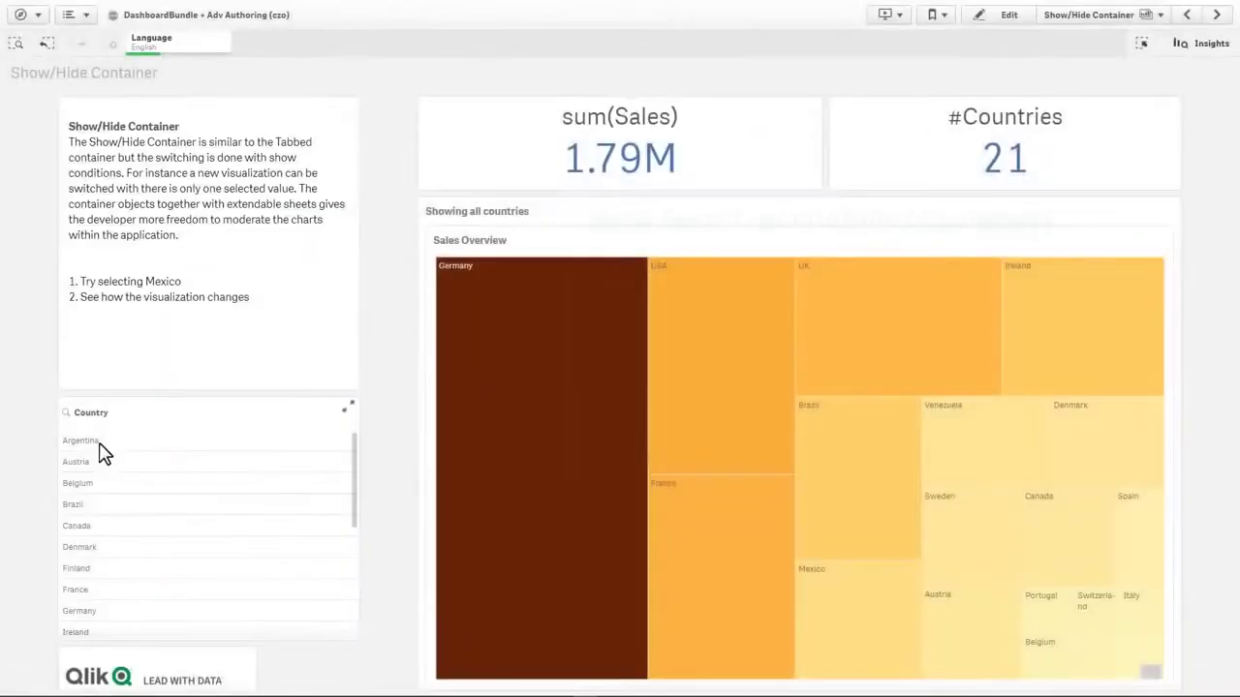
Filter the sales by one country at a time: Argentina, Canada and Germany
left_click(101, 444)
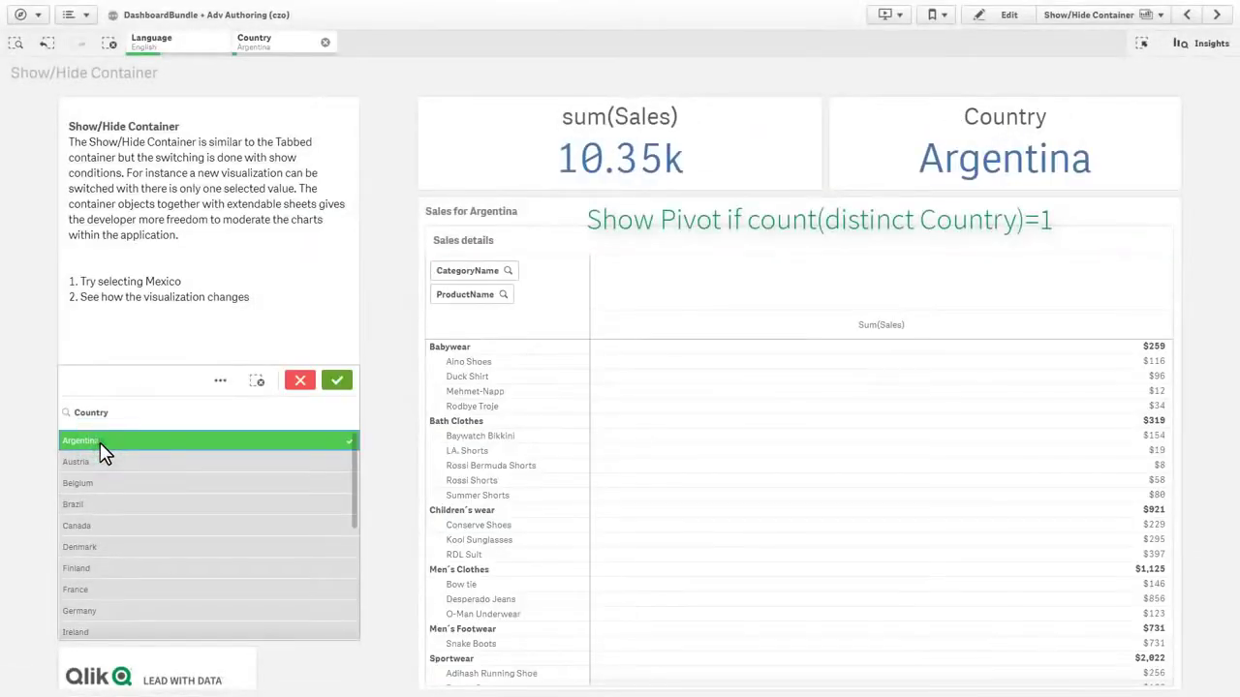
left_click(100, 443)
left_click(105, 528)
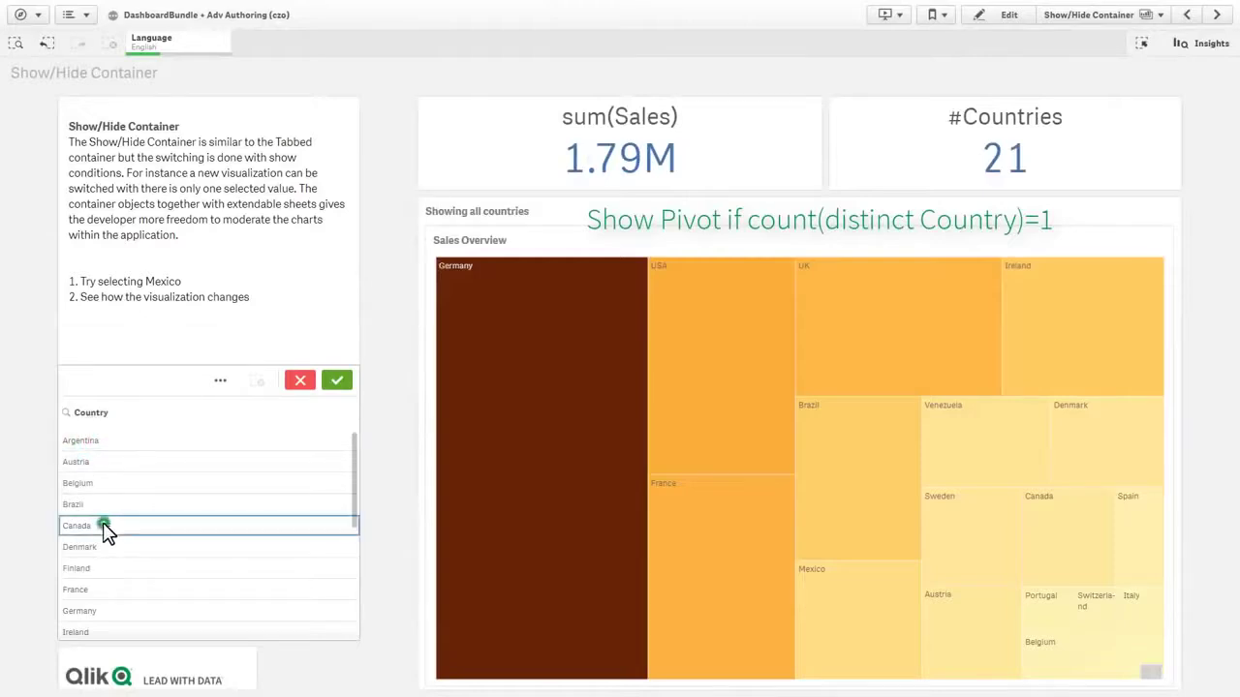
left_click(103, 524)
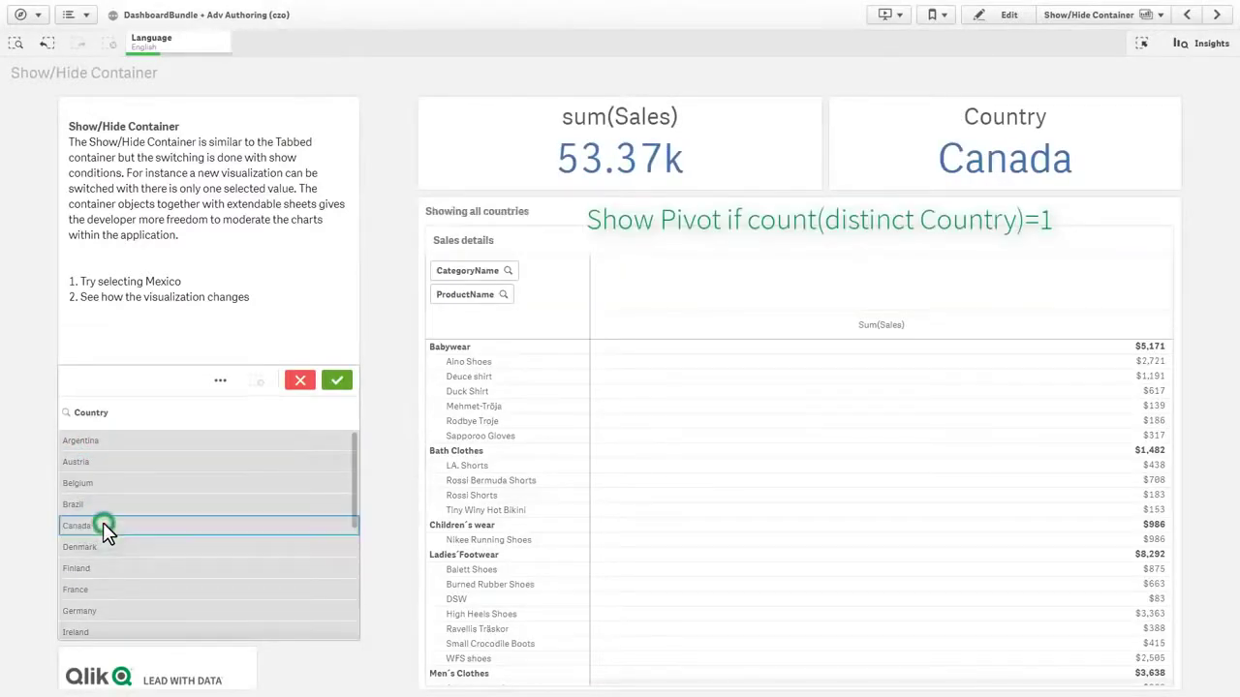
left_click(90, 611)
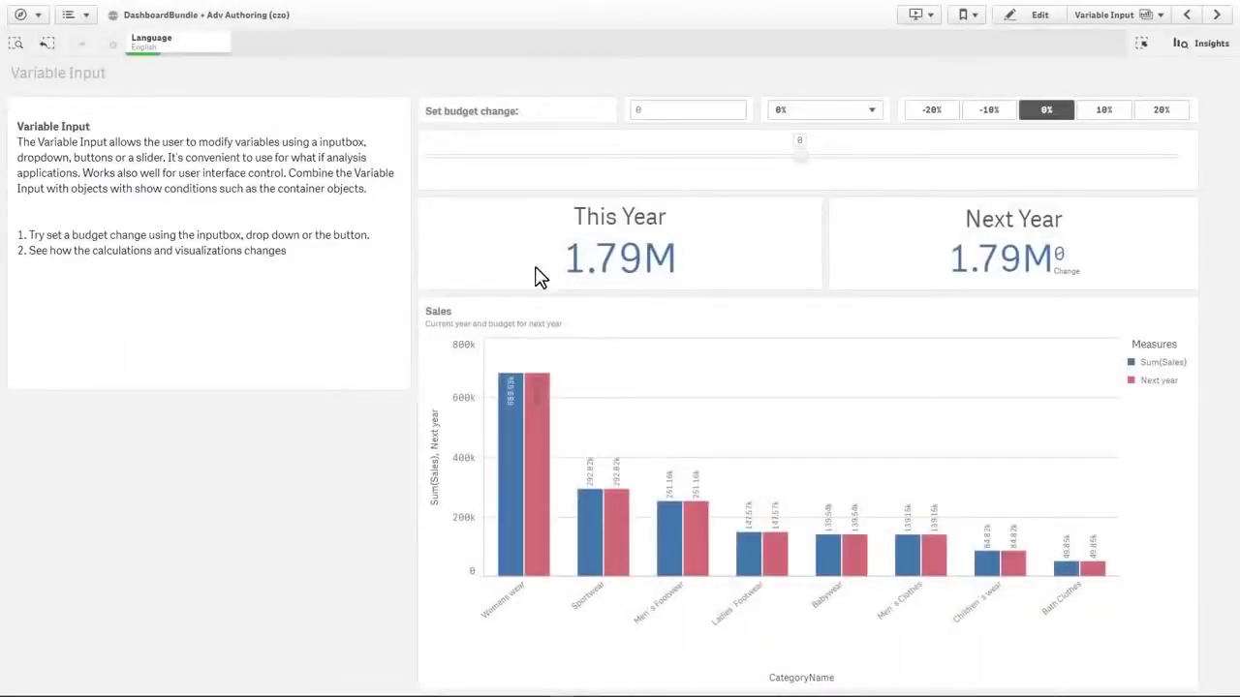
Set the budget change to 10, lower it with the slider, and change it to -10%
left_click(639, 111)
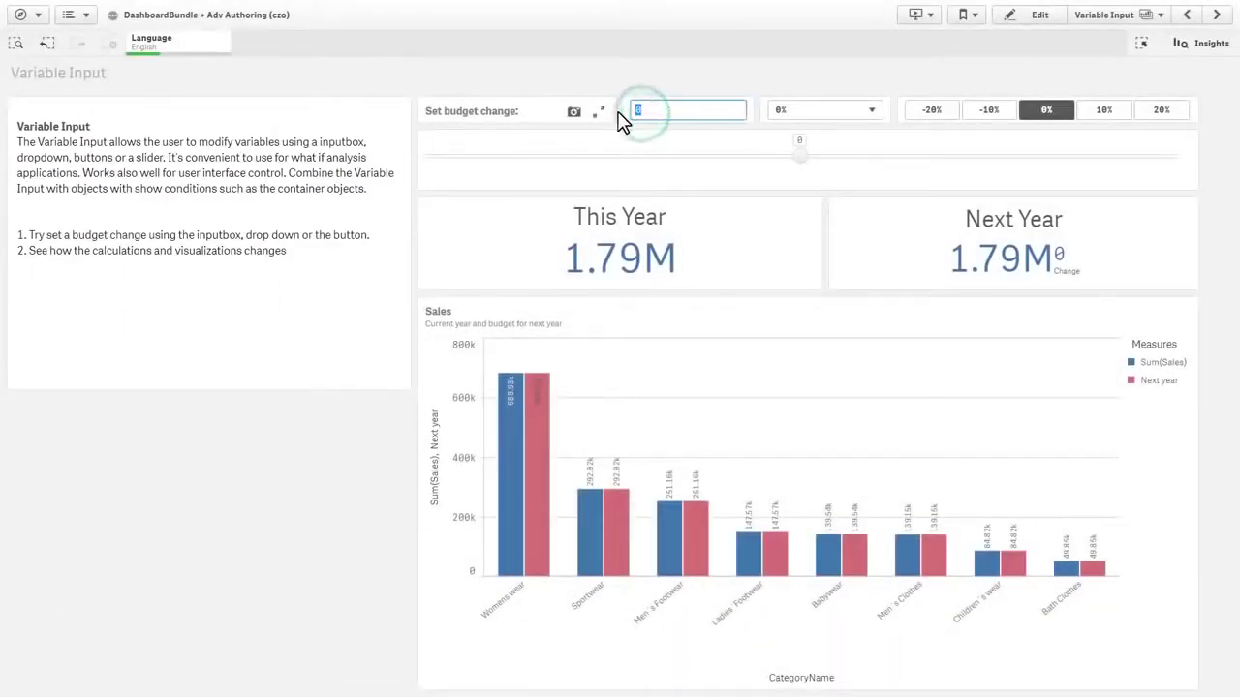
key("Return")
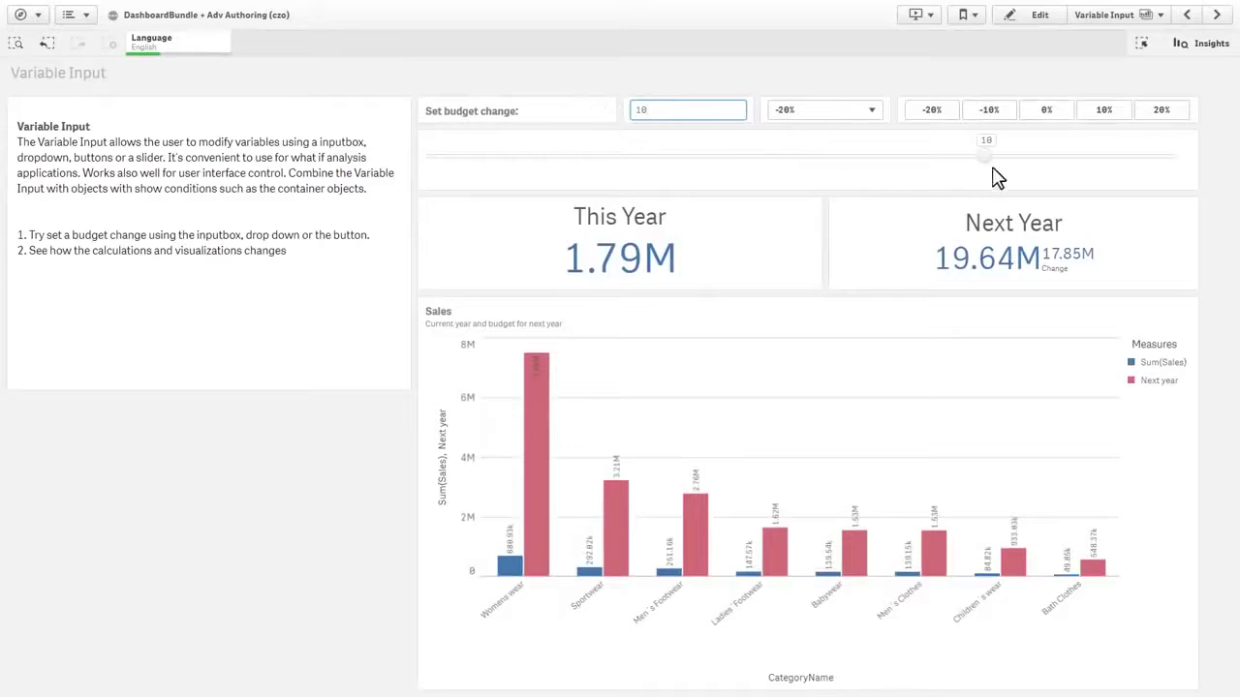
left_click_drag(891, 170, 639, 176)
left_click(1000, 121)
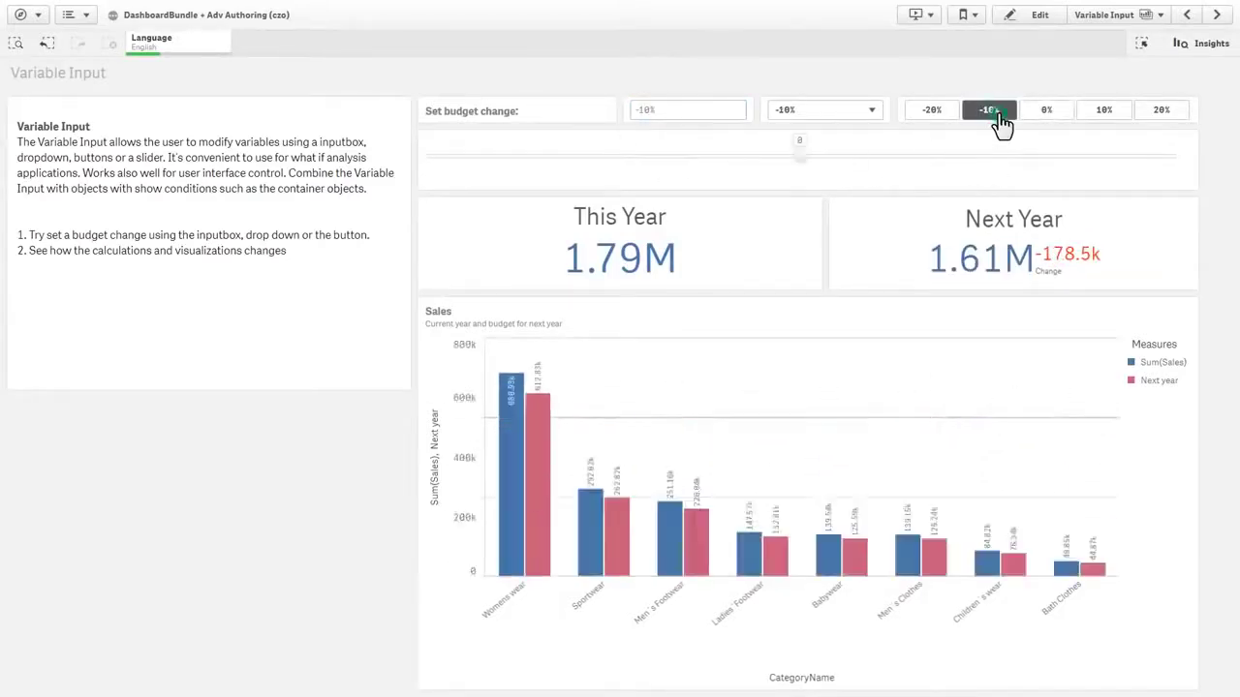
Set the budget change to 20%, raise the slider to 20, and reset the change to 0%
left_click(874, 116)
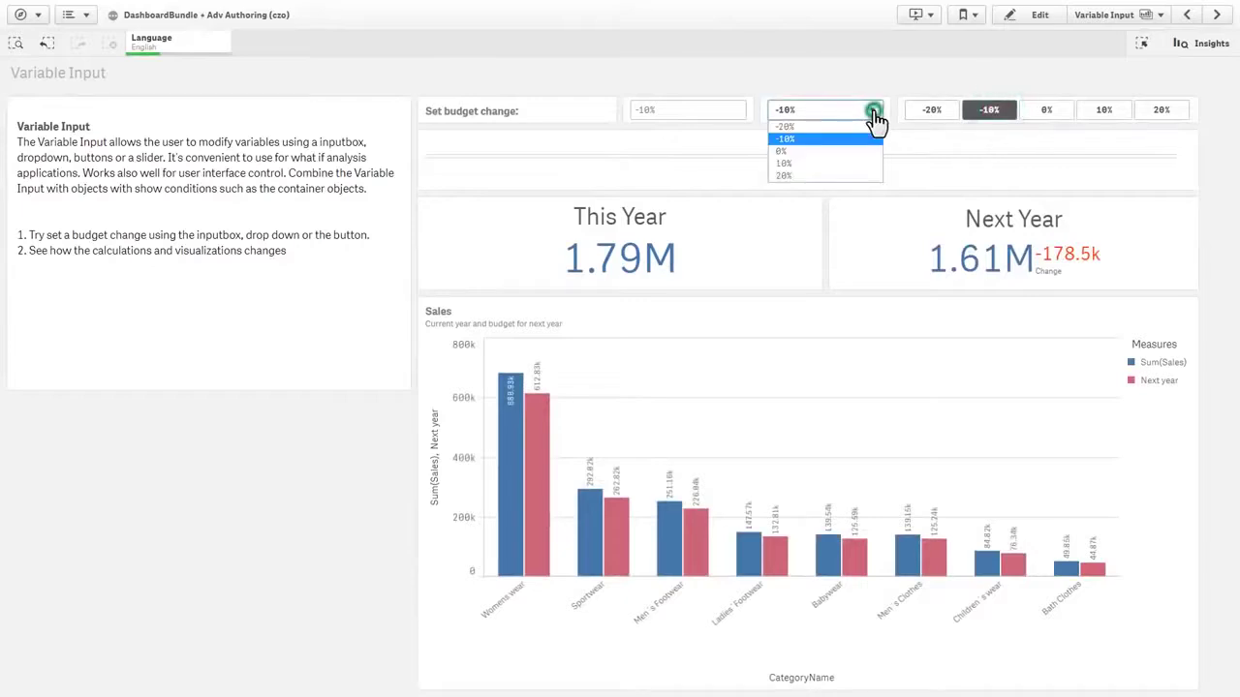
left_click(839, 177)
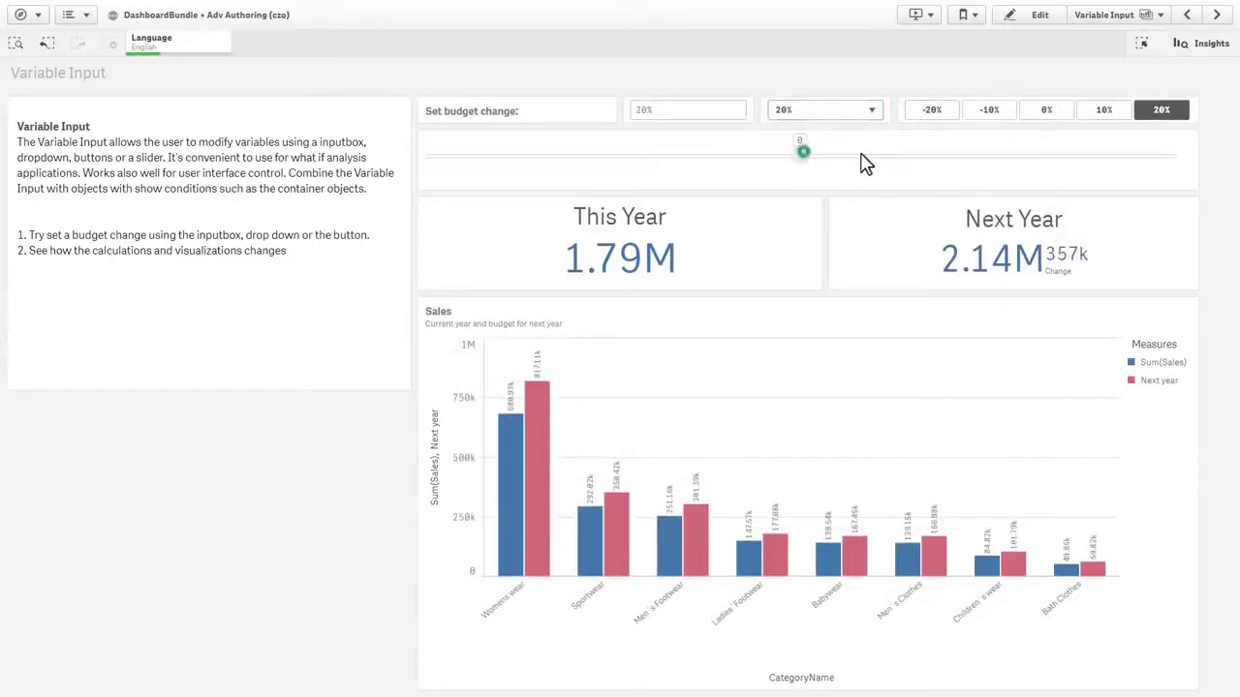
left_click_drag(865, 165, 1196, 164)
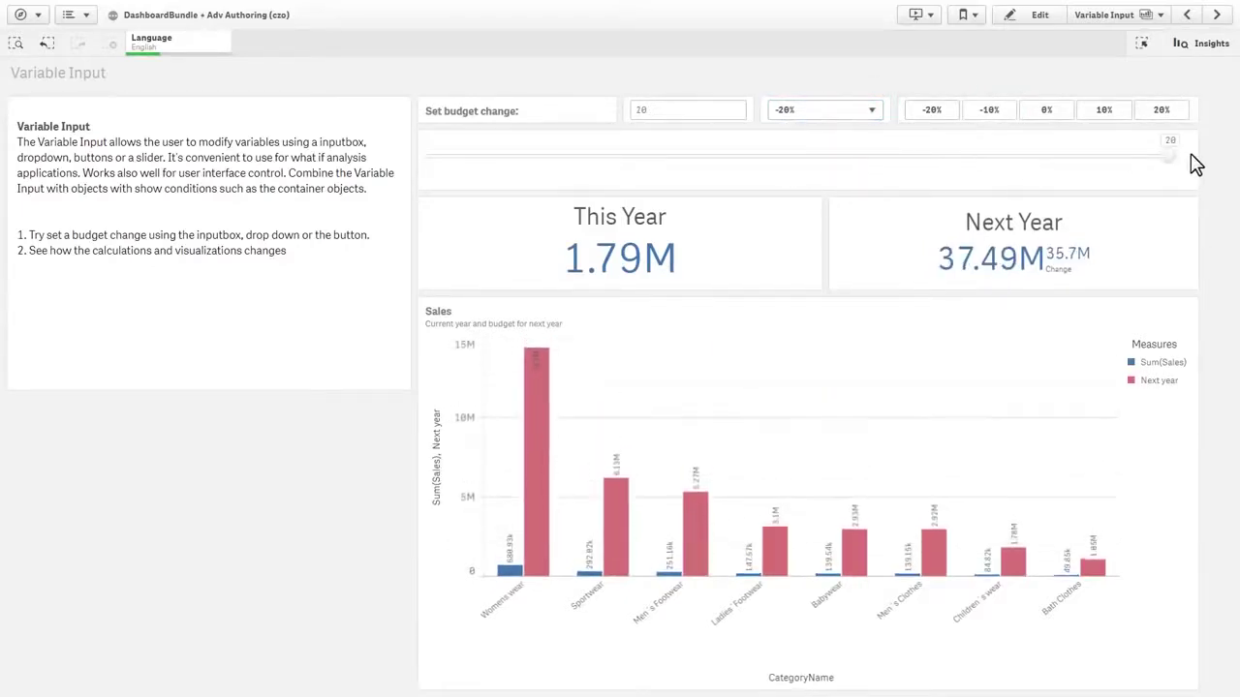
left_click(1064, 124)
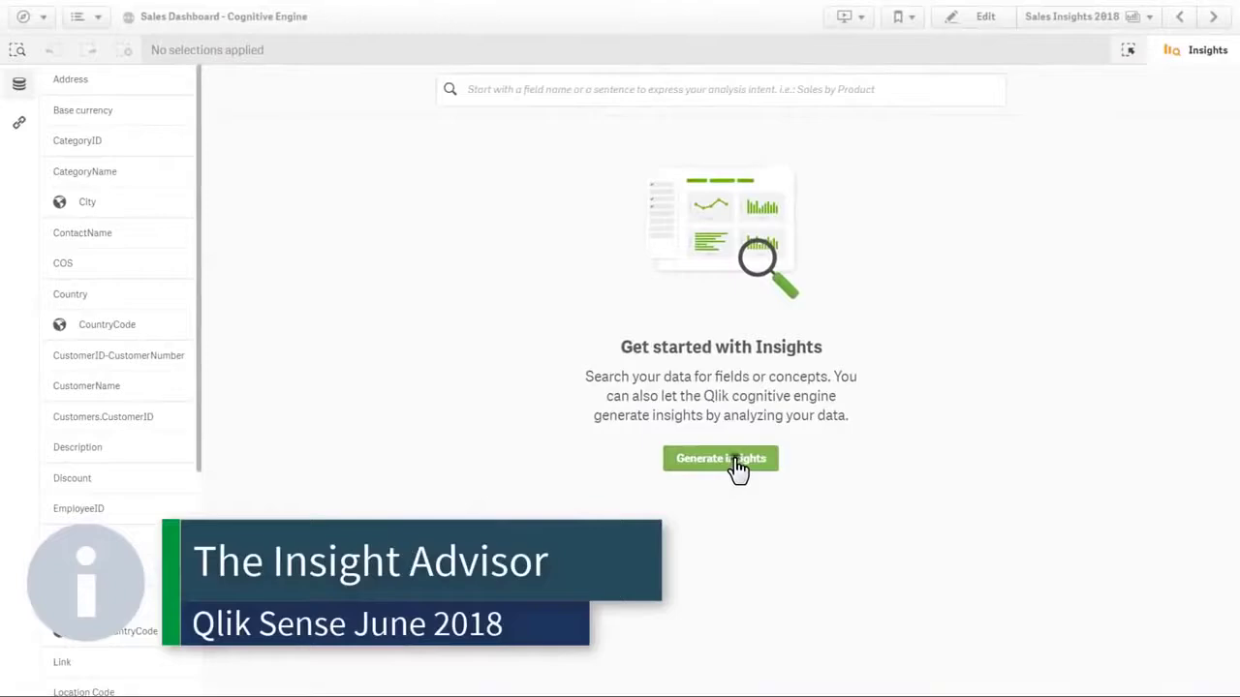
Generate insights from the sales data and browse the resulting charts
left_click(737, 463)
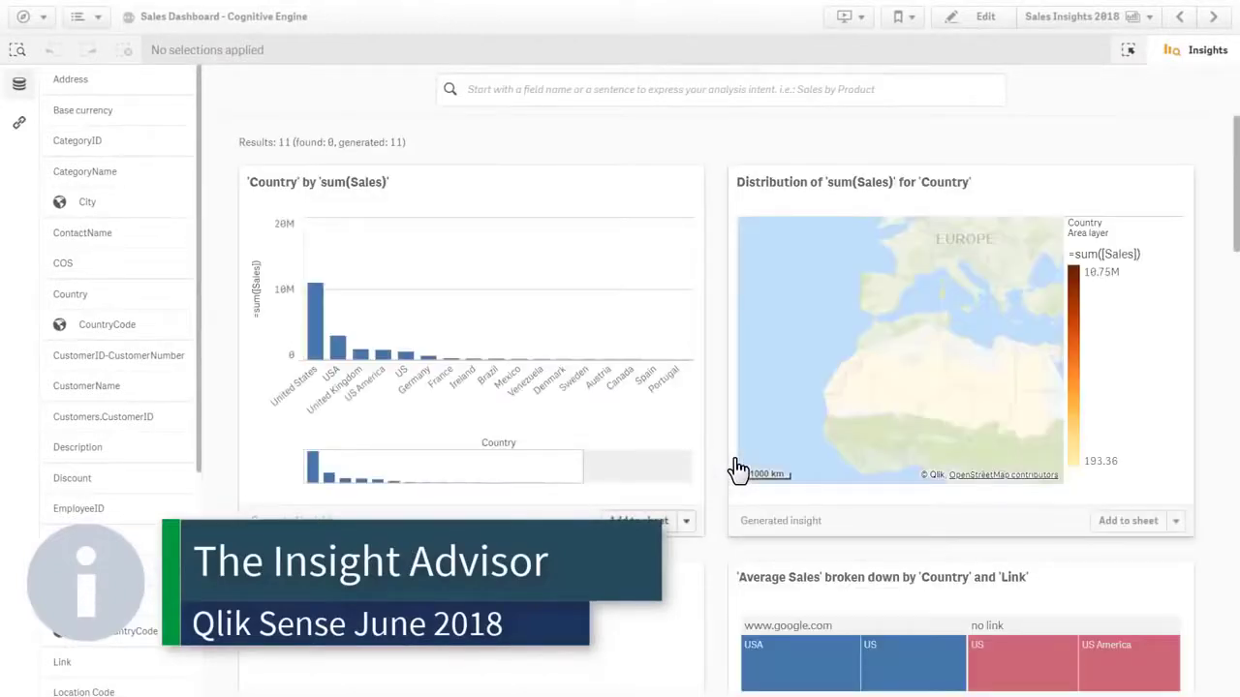
scroll(818, 414, "down", 2)
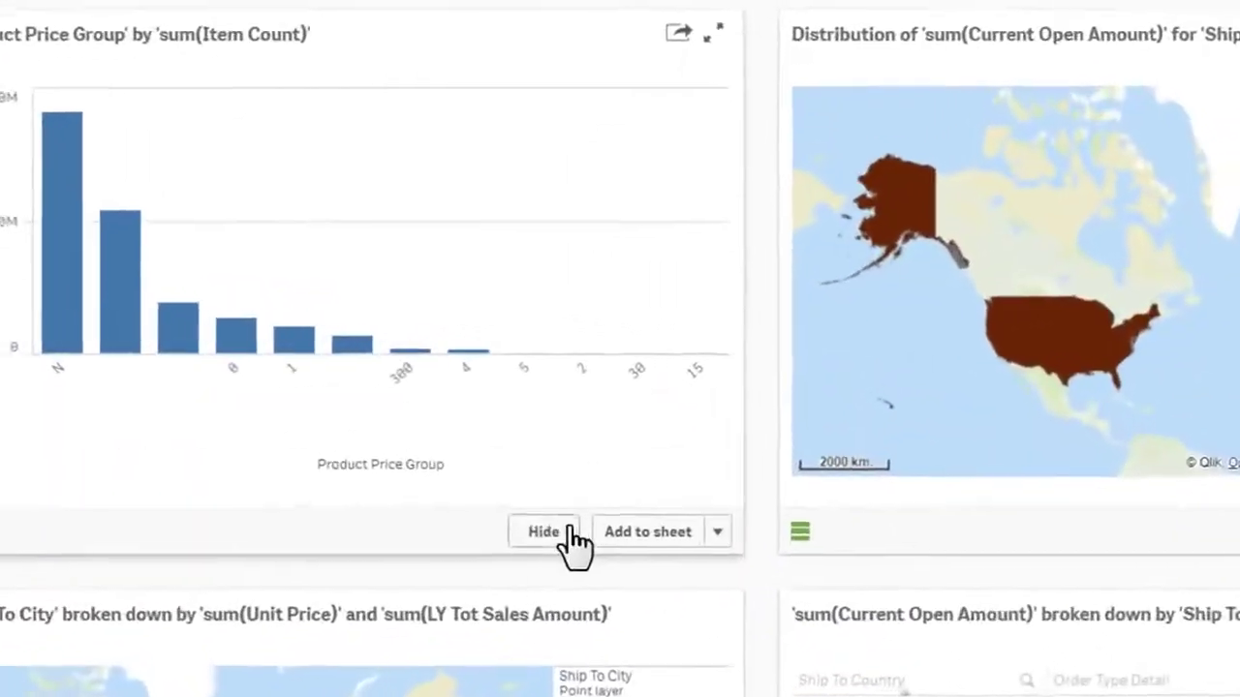
Hide the Product Price Group bar chart and the Ship To Country distribution map from the insights
left_click(565, 532)
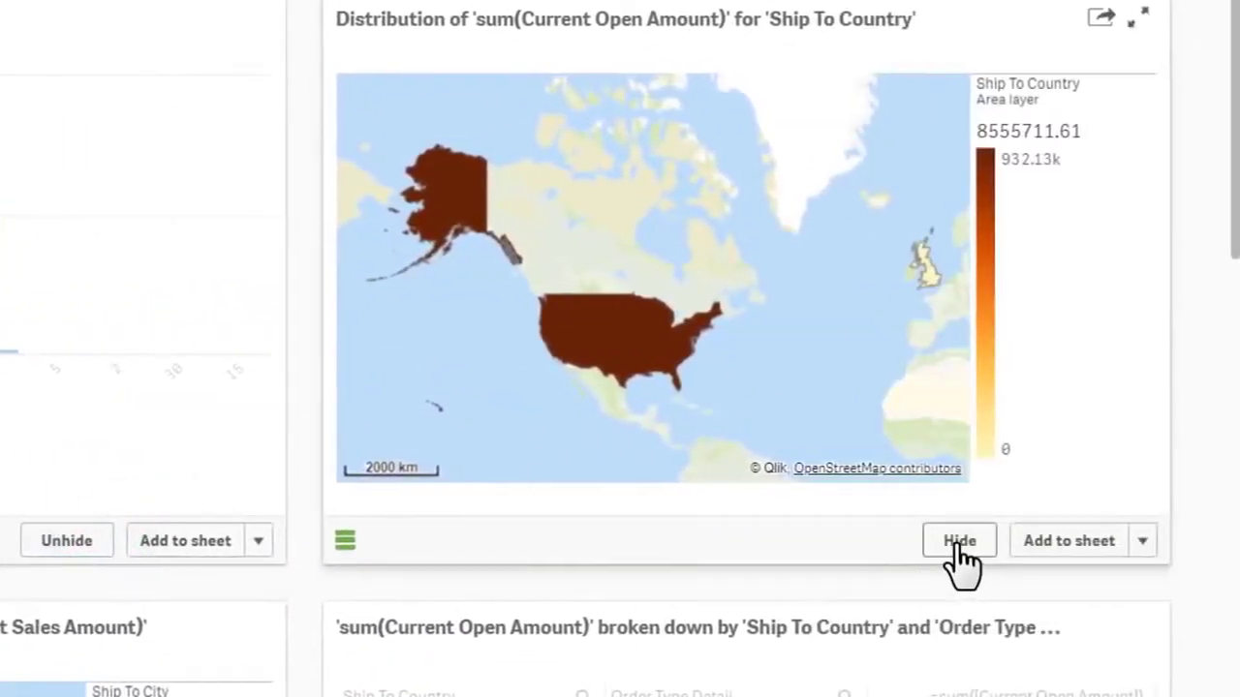
left_click(961, 545)
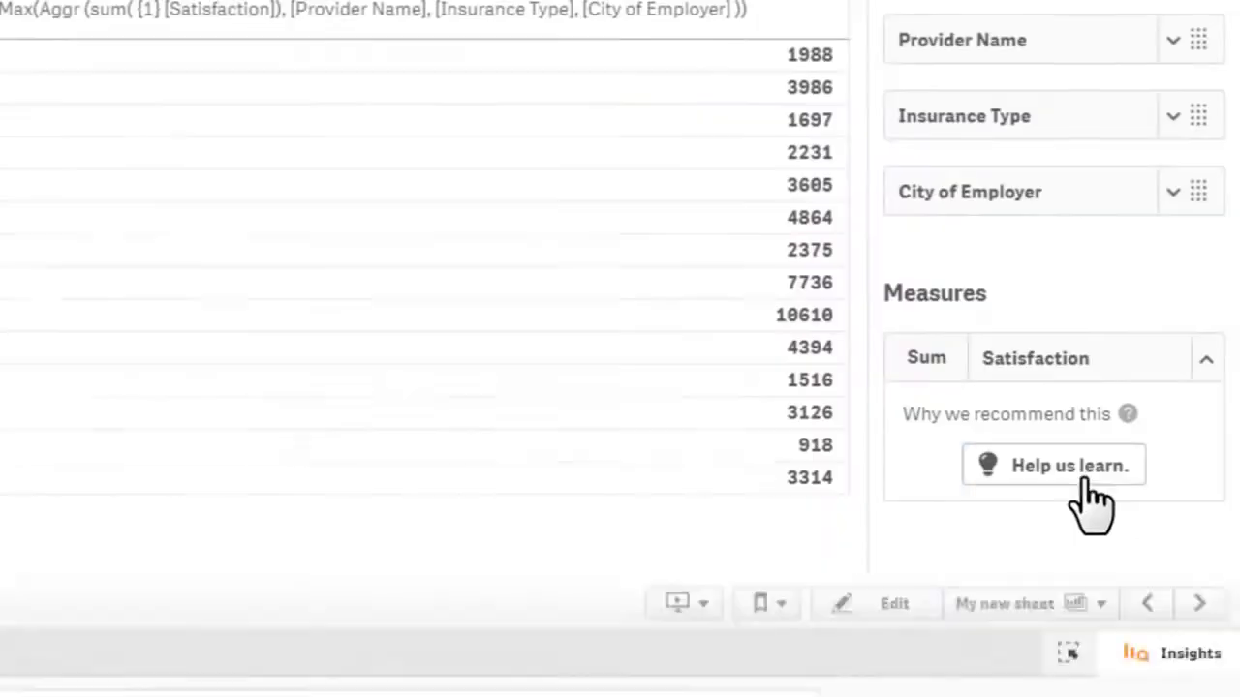
Teach the insights that Satisfaction is a dimension, not a measure, and that Visit Metric should not be proposed again
left_click(1083, 499)
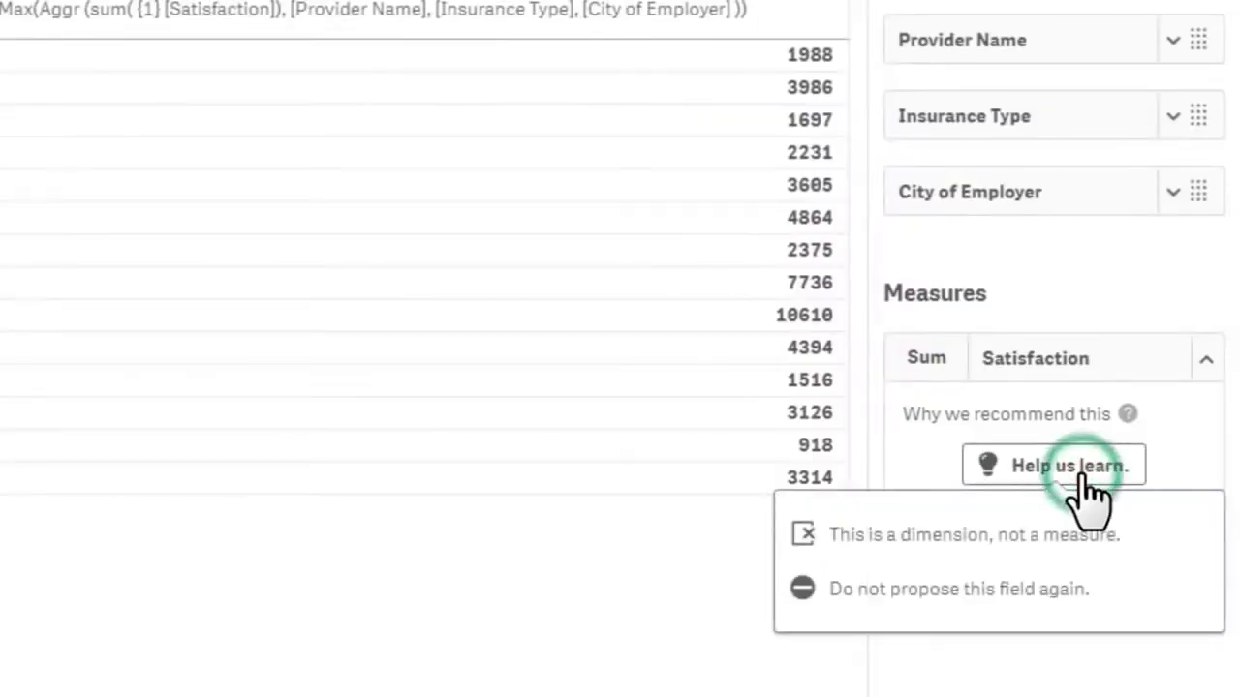
left_click(1051, 538)
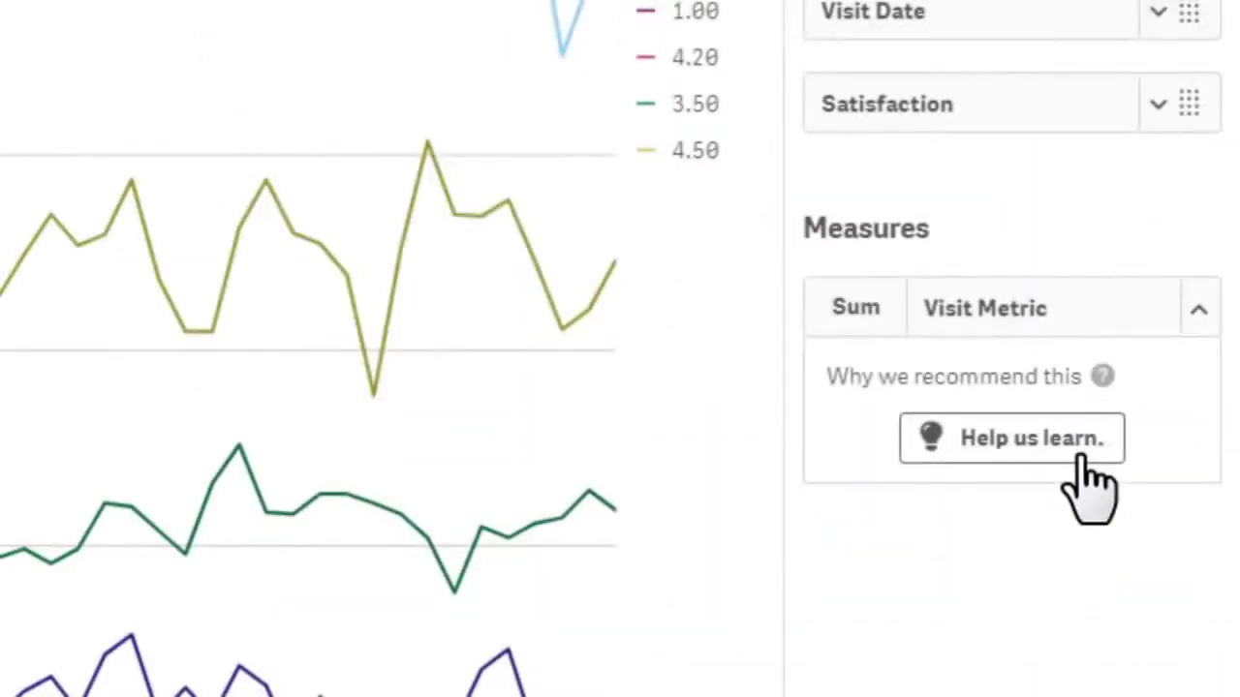
left_click(1083, 461)
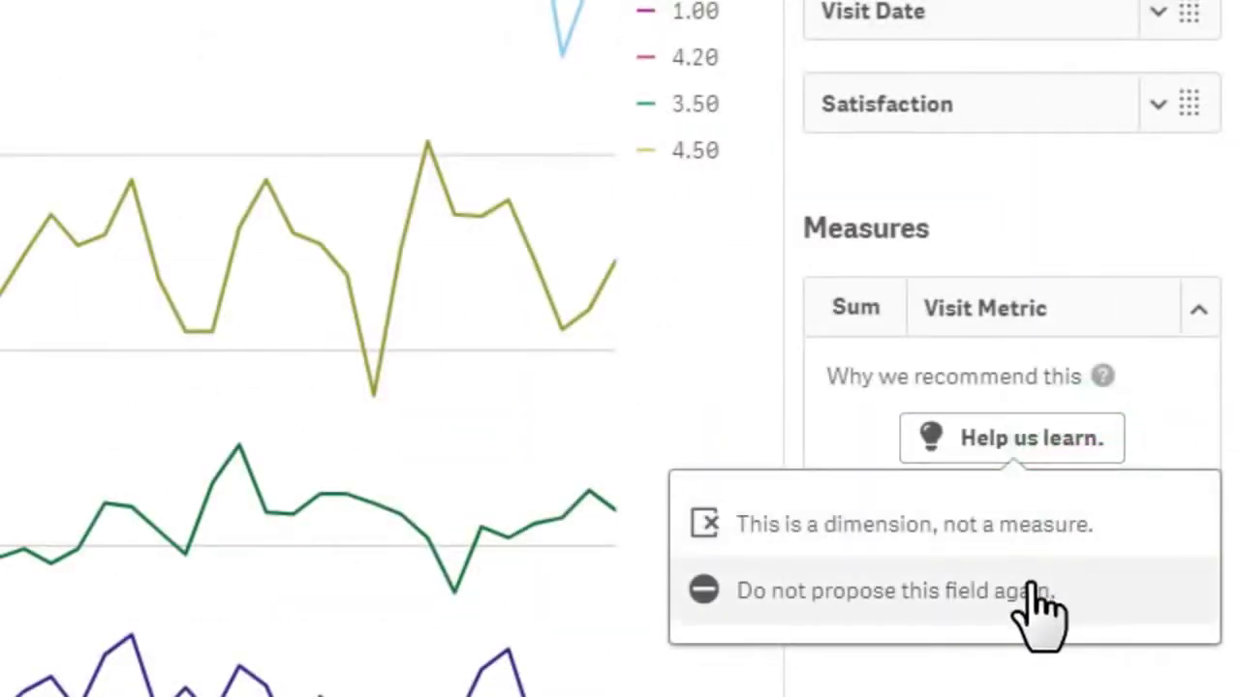
left_click(1037, 595)
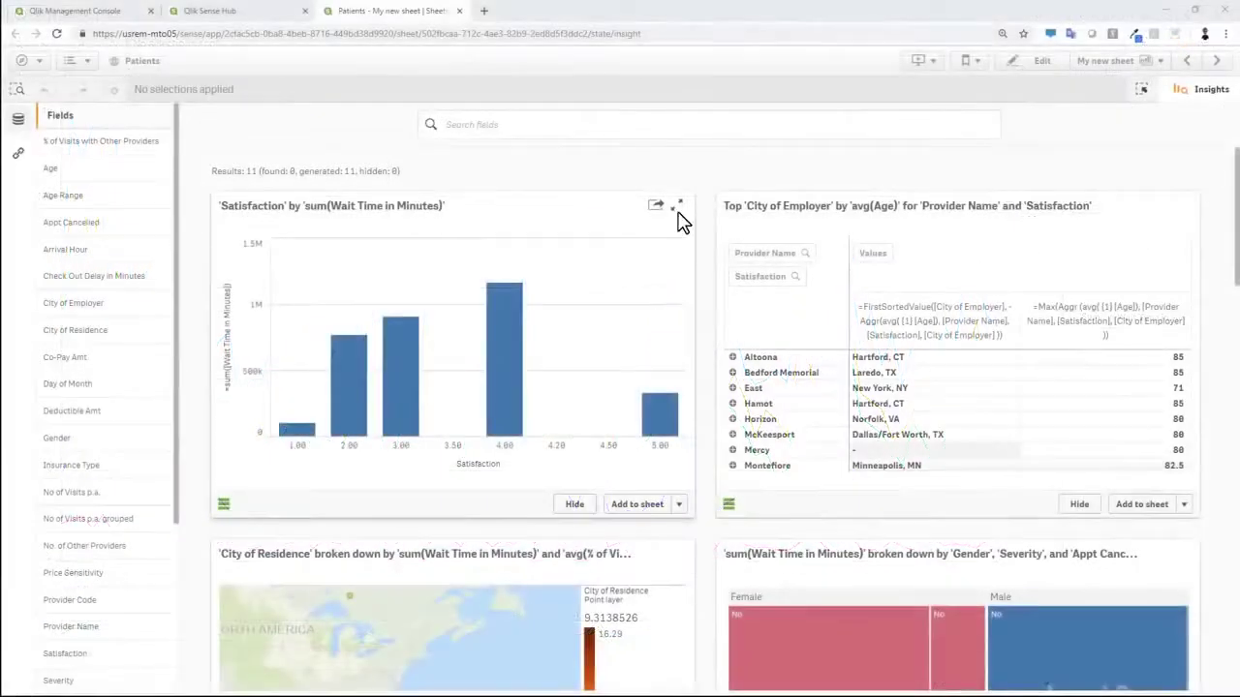
Enlarge the 'Satisfaction' by 'sum(Wait Time in Minutes)' insight and replace its dimension with Arrival Hour
left_click(677, 207)
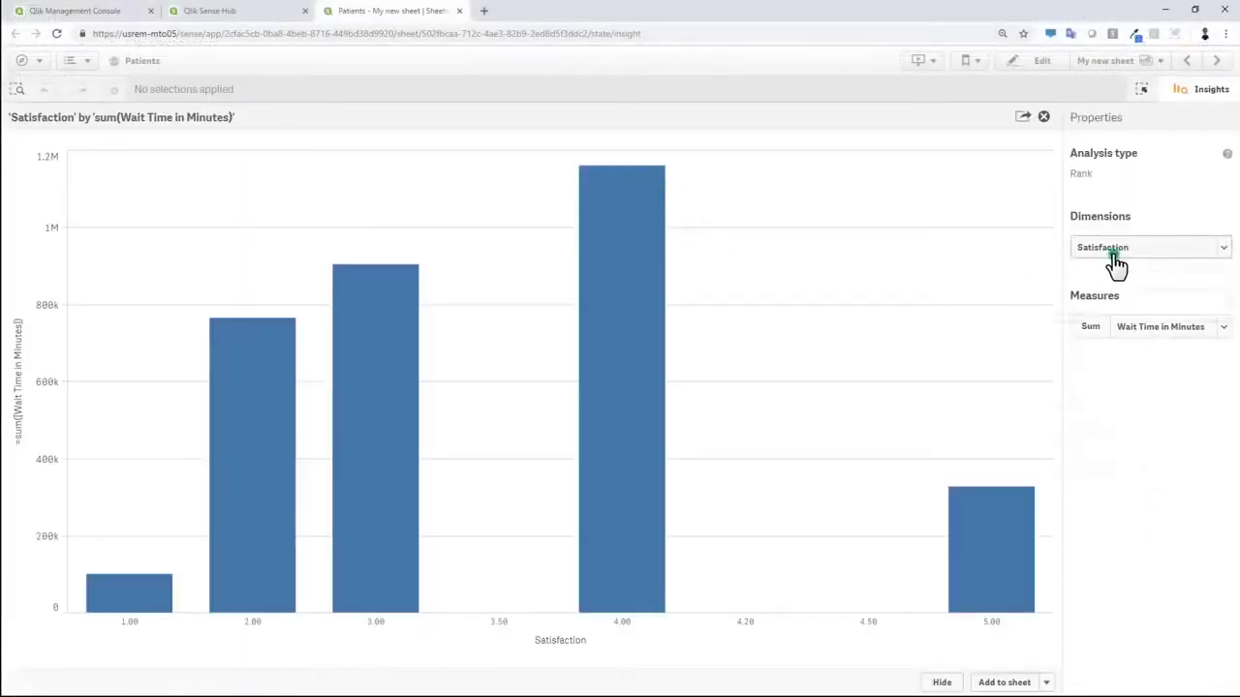
left_click(1116, 250)
type("arri")
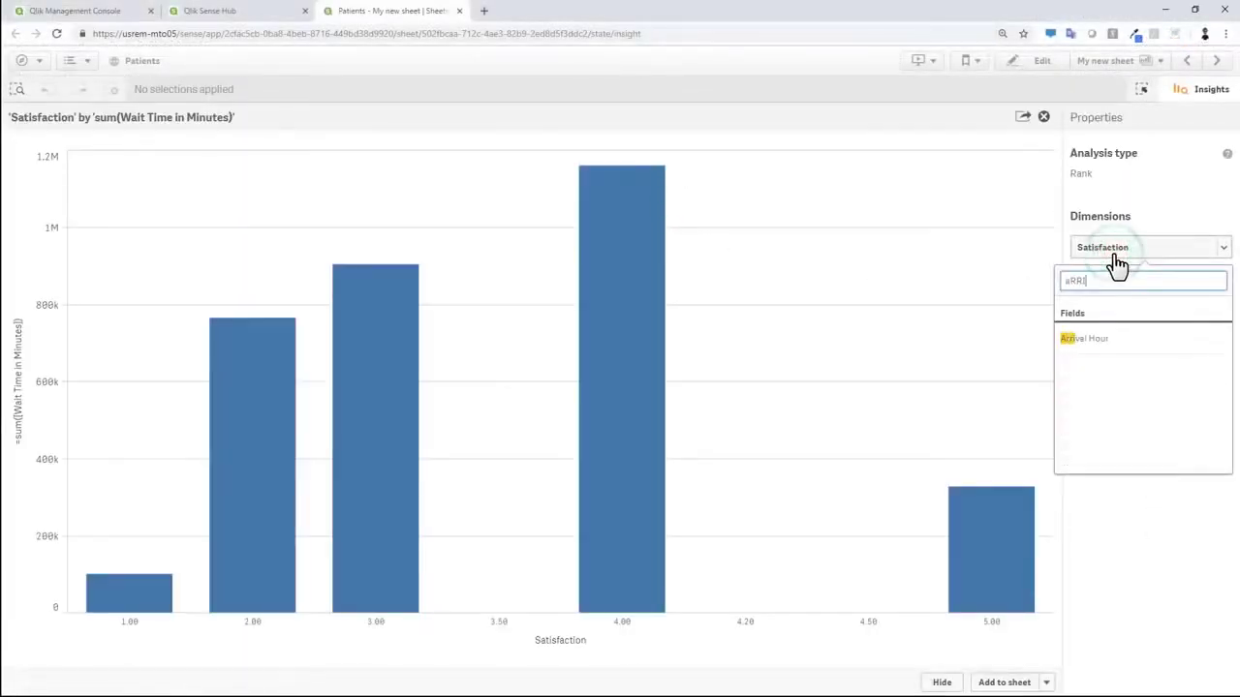
left_click(1116, 338)
Change the chart's measure to the average (Avg) of Visit Time in Minutes
left_click(1095, 329)
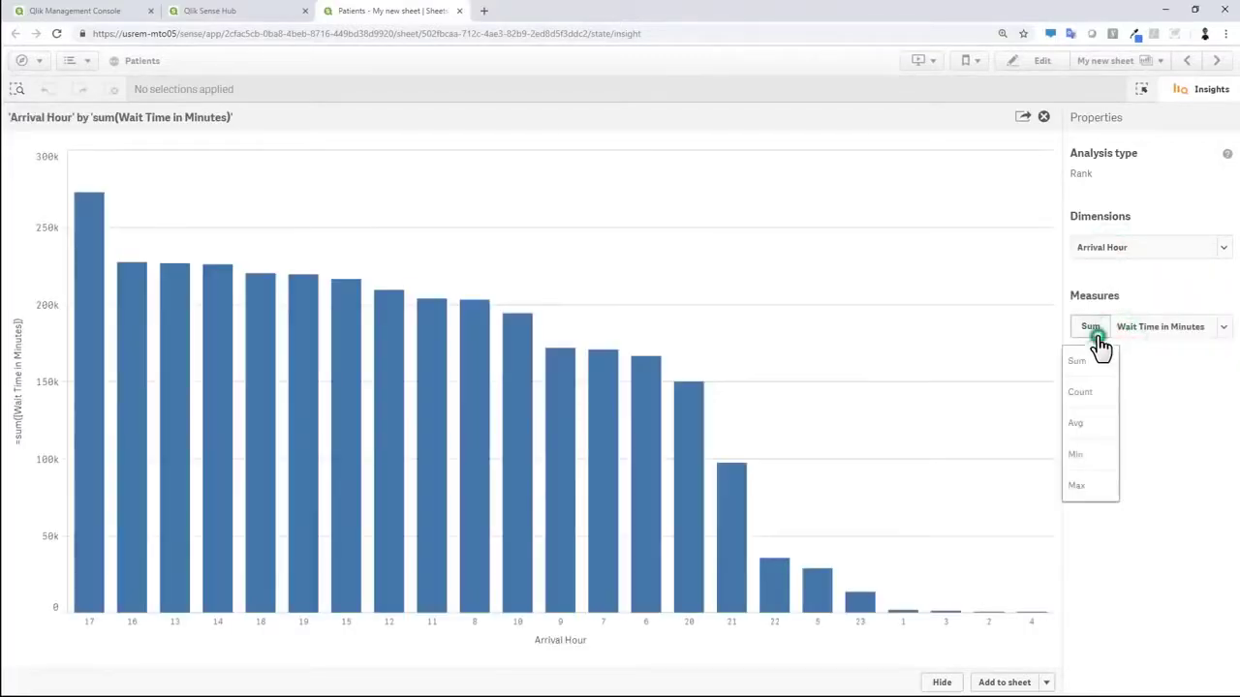
left_click(1098, 427)
left_click(1151, 339)
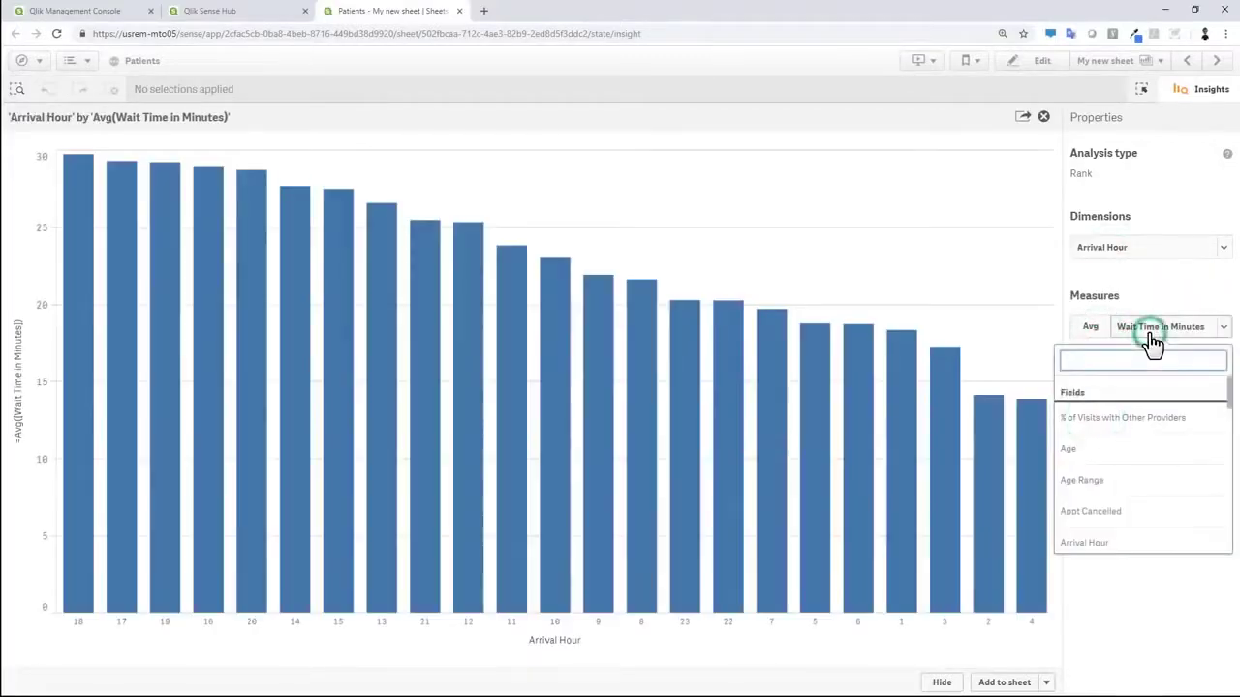
type("VISIT TIM")
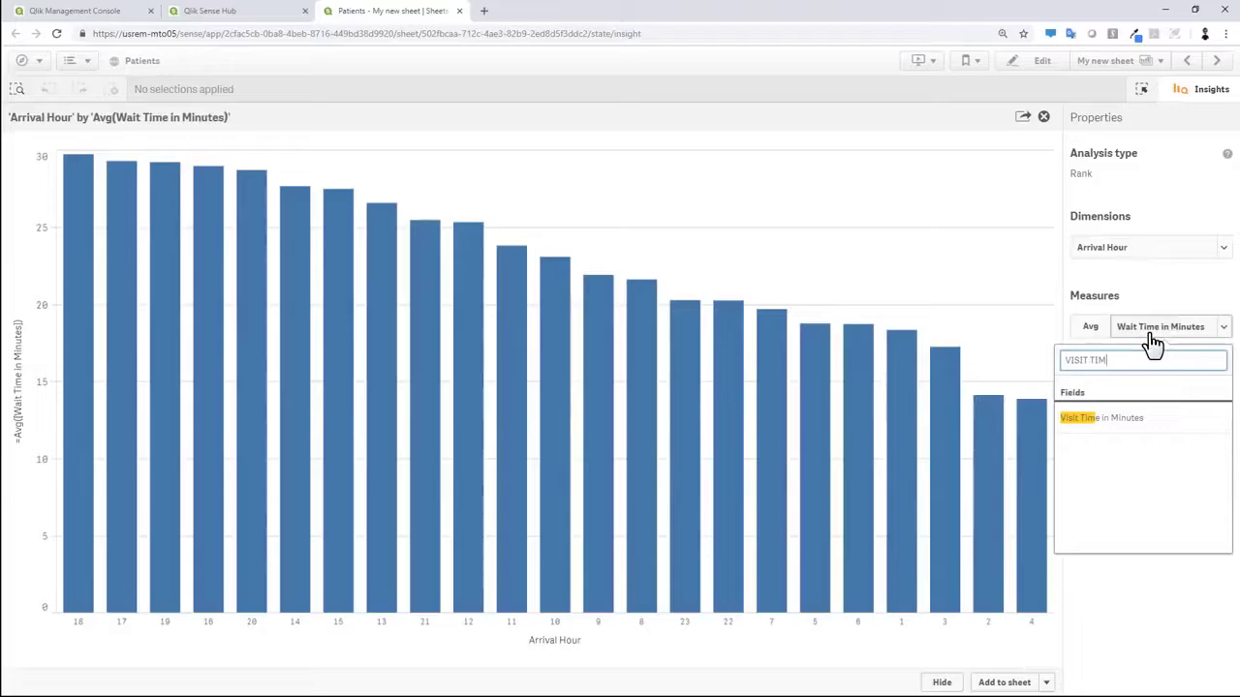
left_click(1112, 417)
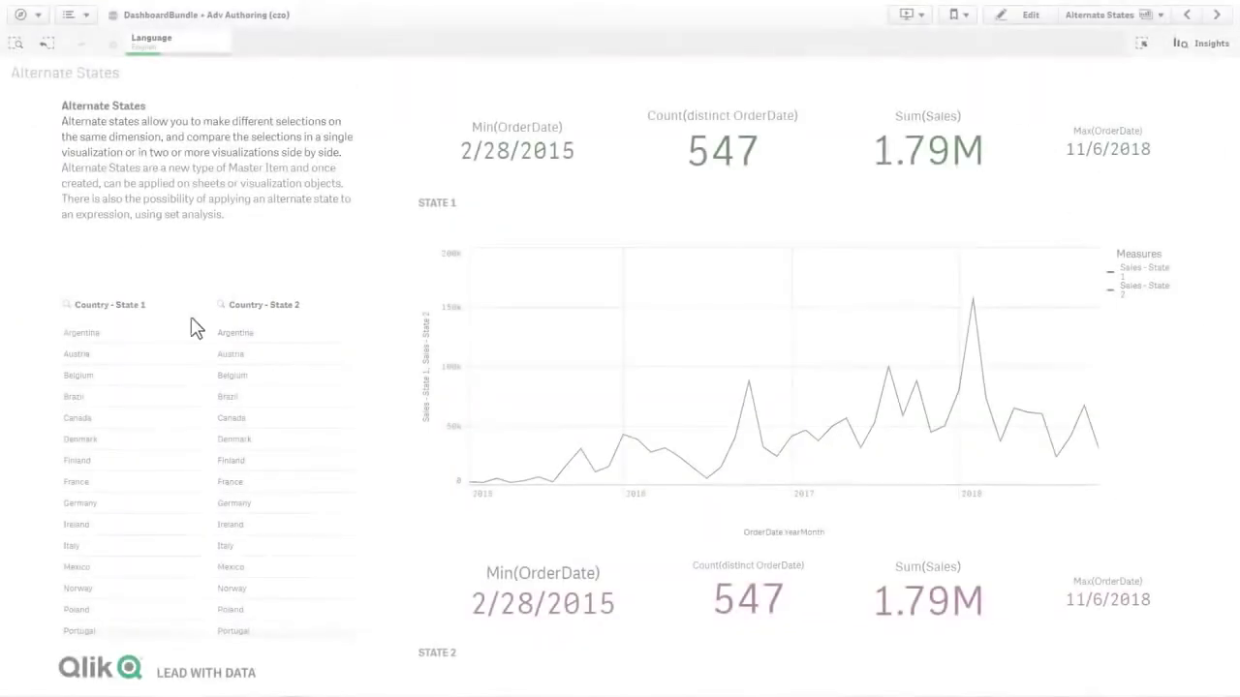
Select Argentina through Canada in the State 1 country list and Finland through Italy in the State 2 list
left_click_drag(161, 332, 159, 419)
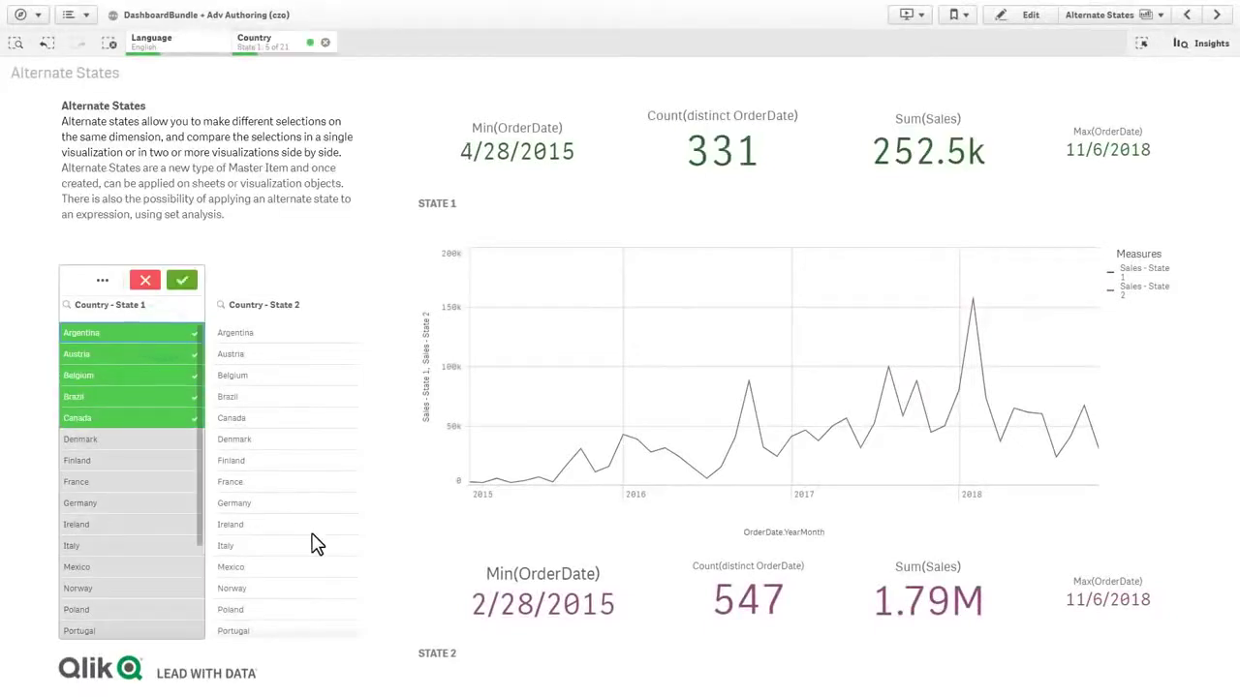
left_click_drag(293, 462, 308, 561)
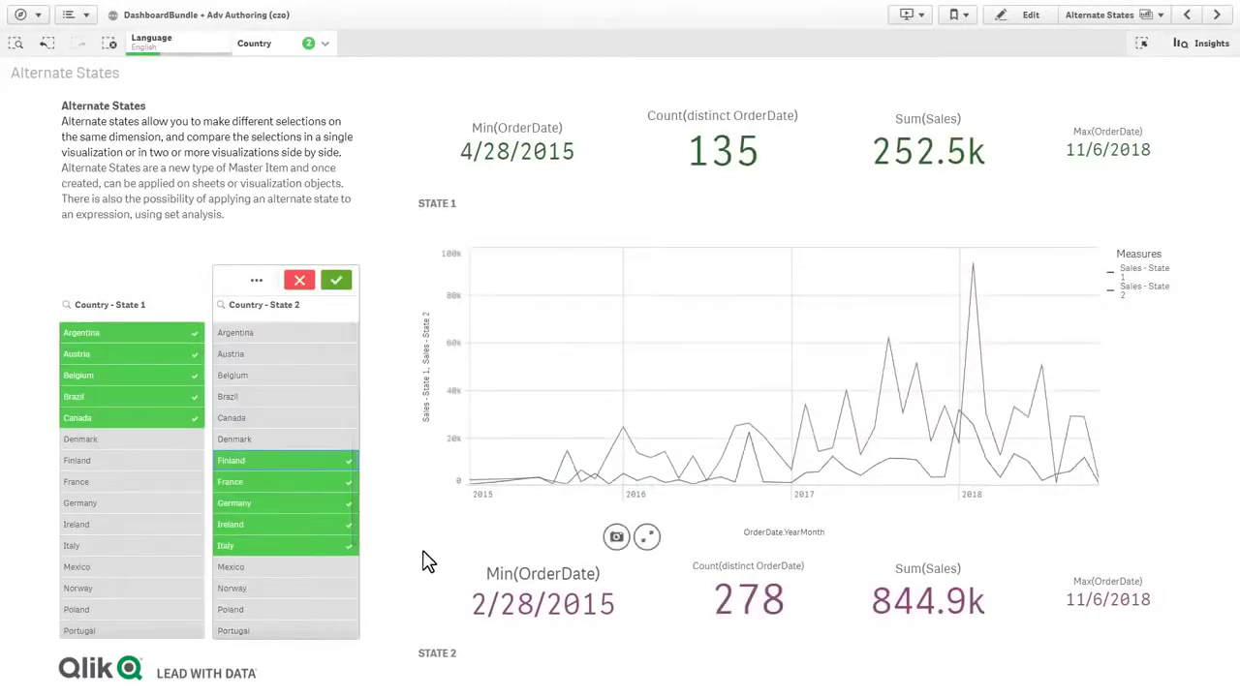
Clear the Country selections in both states, and select Finland in State 1 and Germany in State 2
left_click(308, 46)
left_click(298, 82)
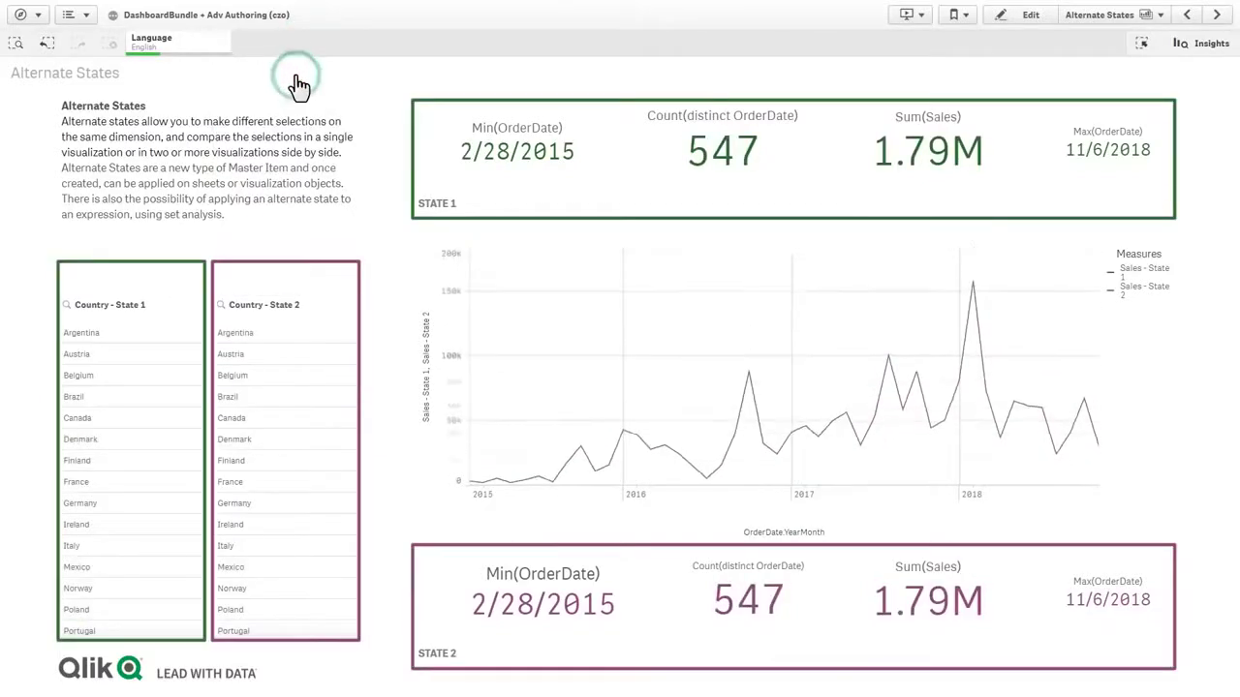
left_click(74, 462)
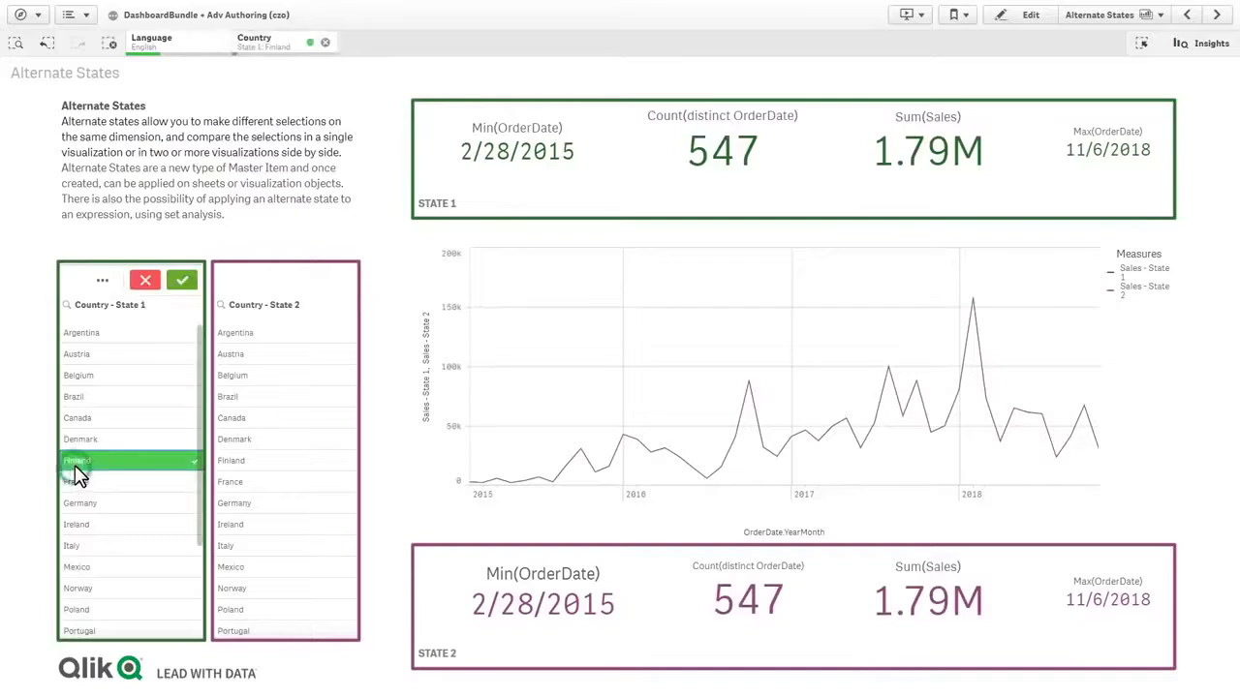
left_click(229, 504)
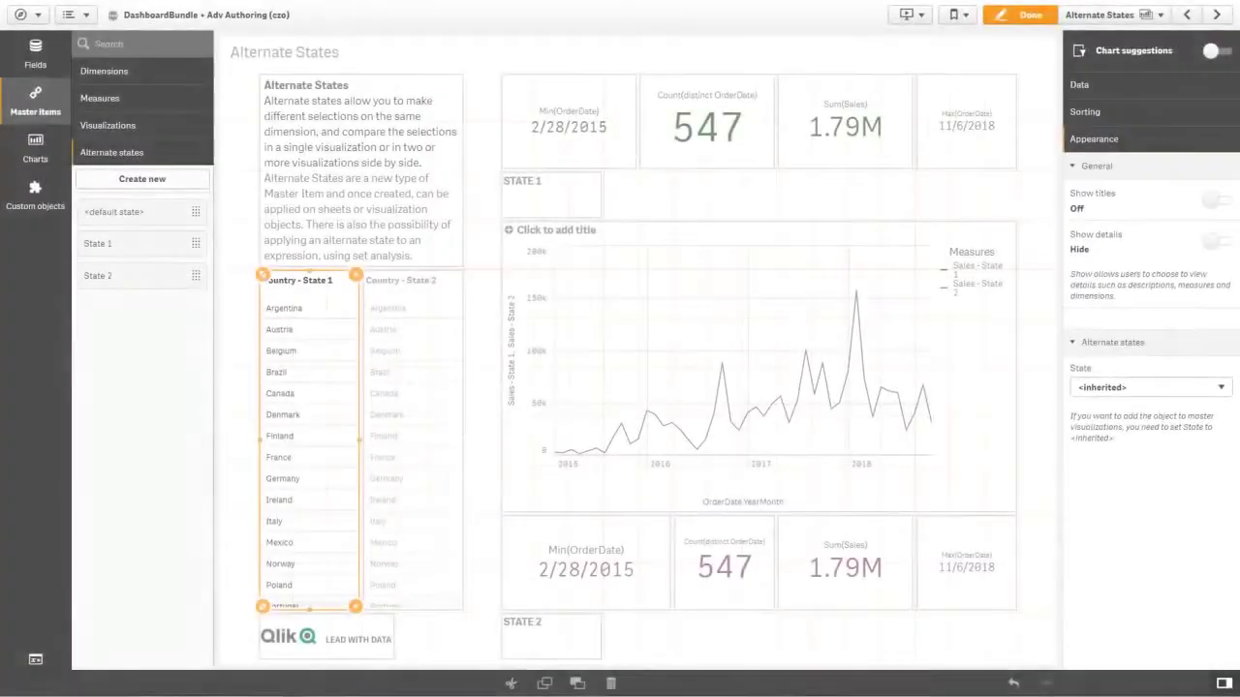
Apply the State 1 alternate state to the 'Country - State 1' filter pane and the upper Count(distinct OrderDate) KPI
left_click_drag(141, 252, 303, 365)
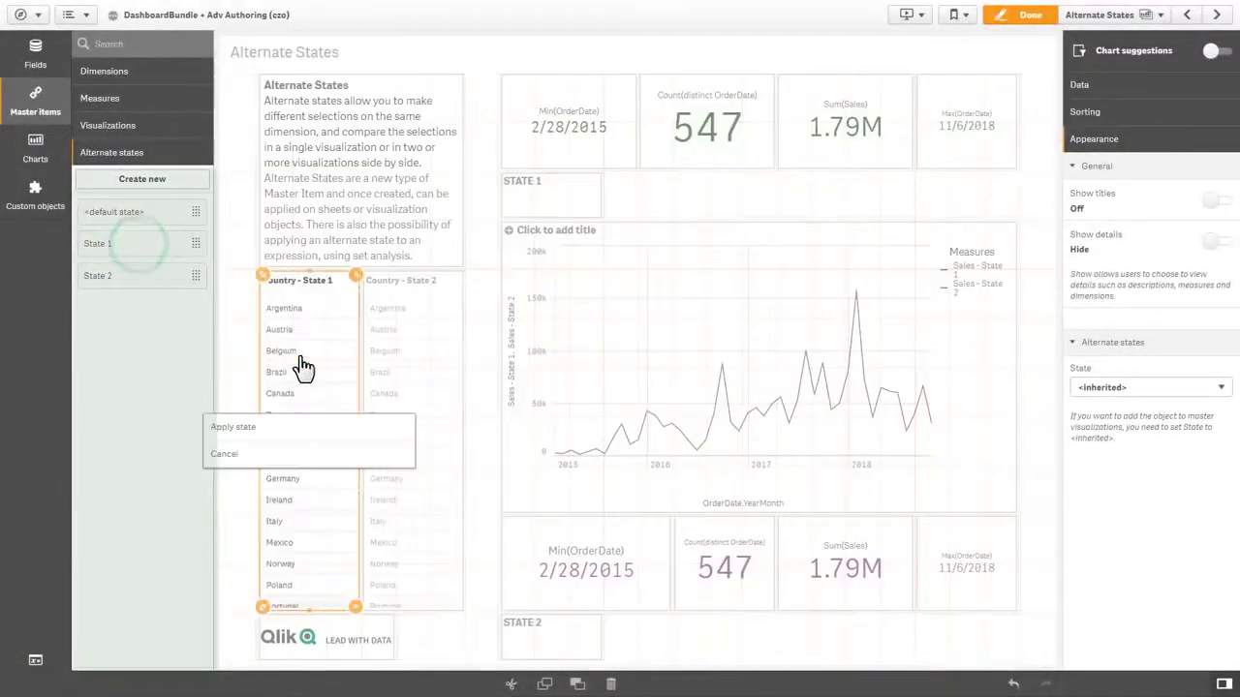
left_click(279, 435)
left_click_drag(157, 247, 709, 144)
left_click(691, 123)
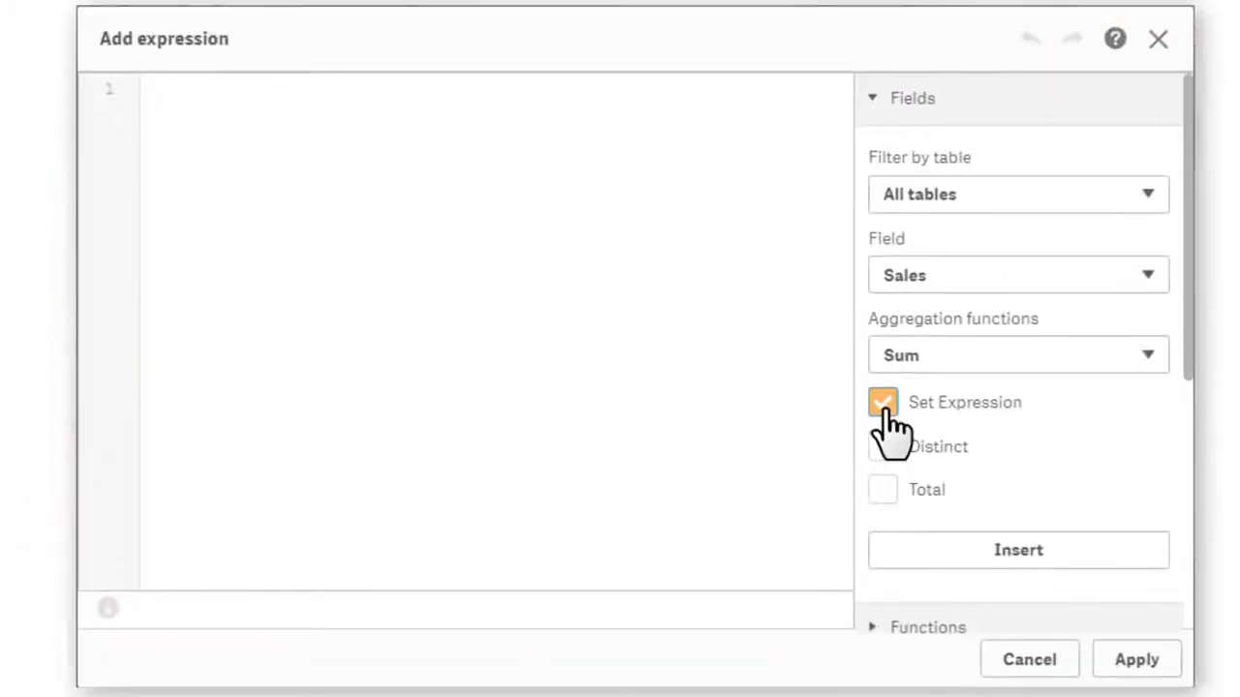
Insert the Sum of Sales aggregation with a set expression into the new measure expression
left_click(965, 554)
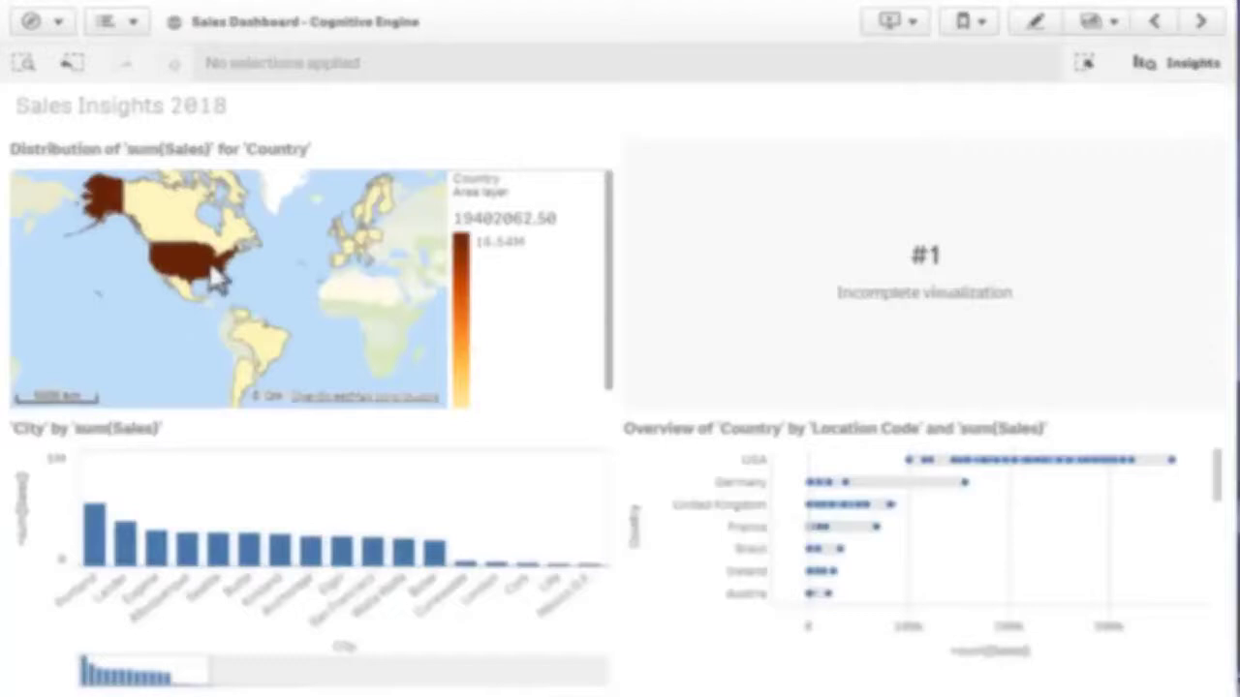
Filter the Sales Insights 2018 sheet to the USA by selecting that country on the distribution map
left_click(207, 255)
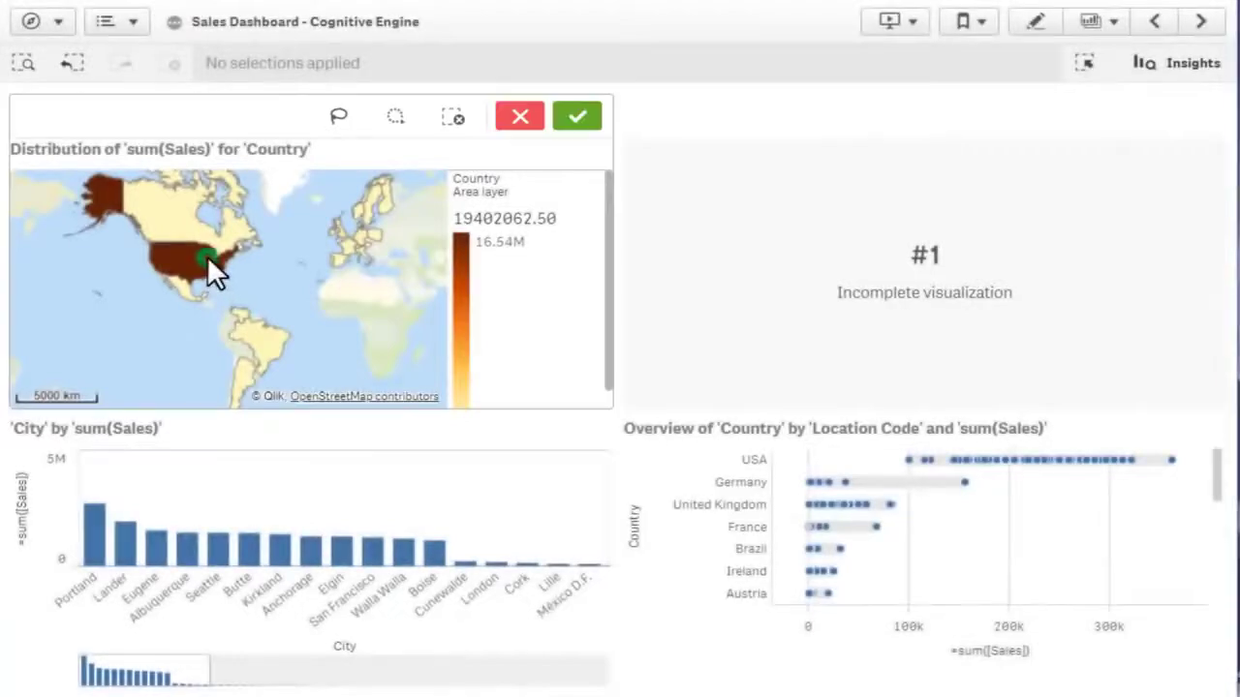
left_click(570, 124)
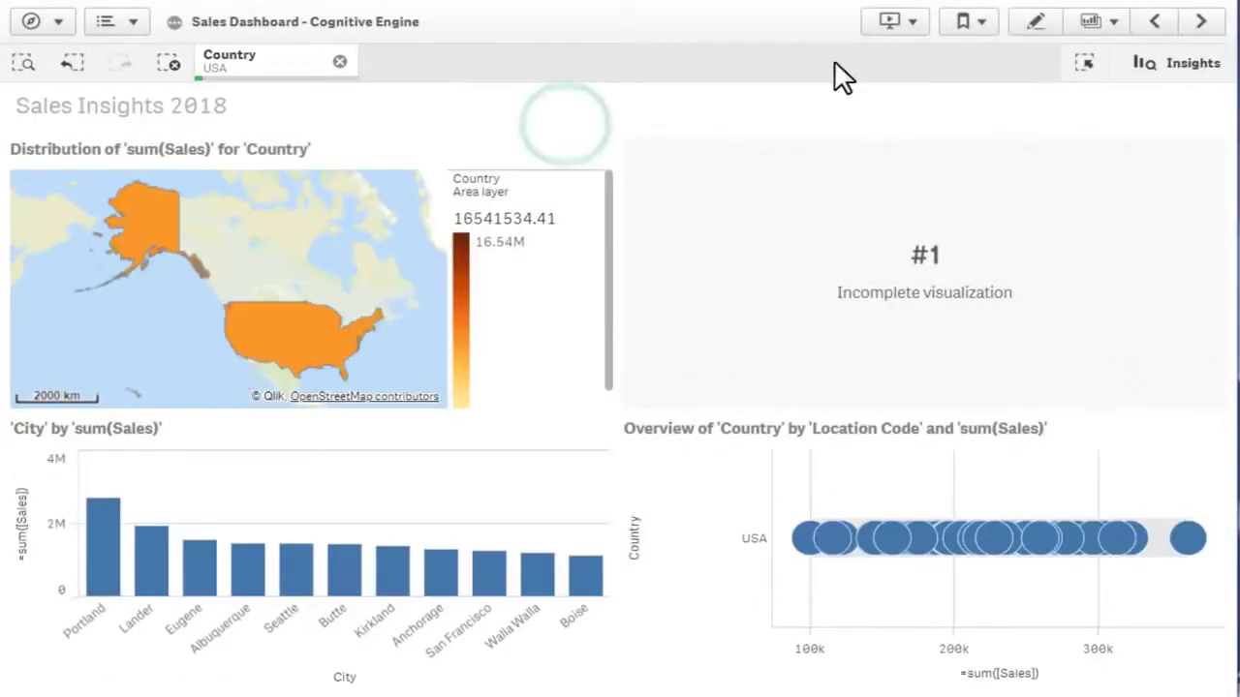
Give the incomplete KPI the measure Sum({<Country={'USA'}>} Sales), generated from the current selection, and finish editing the sheet
left_click(1035, 23)
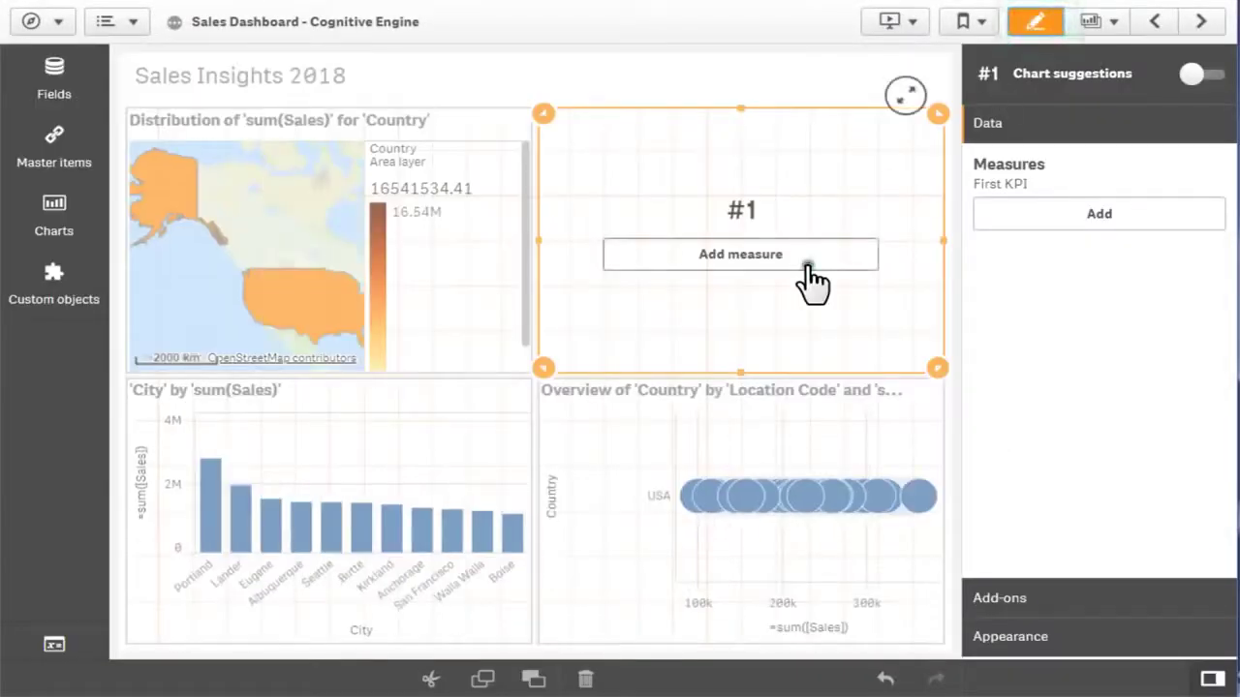
left_click(809, 270)
left_click(1112, 126)
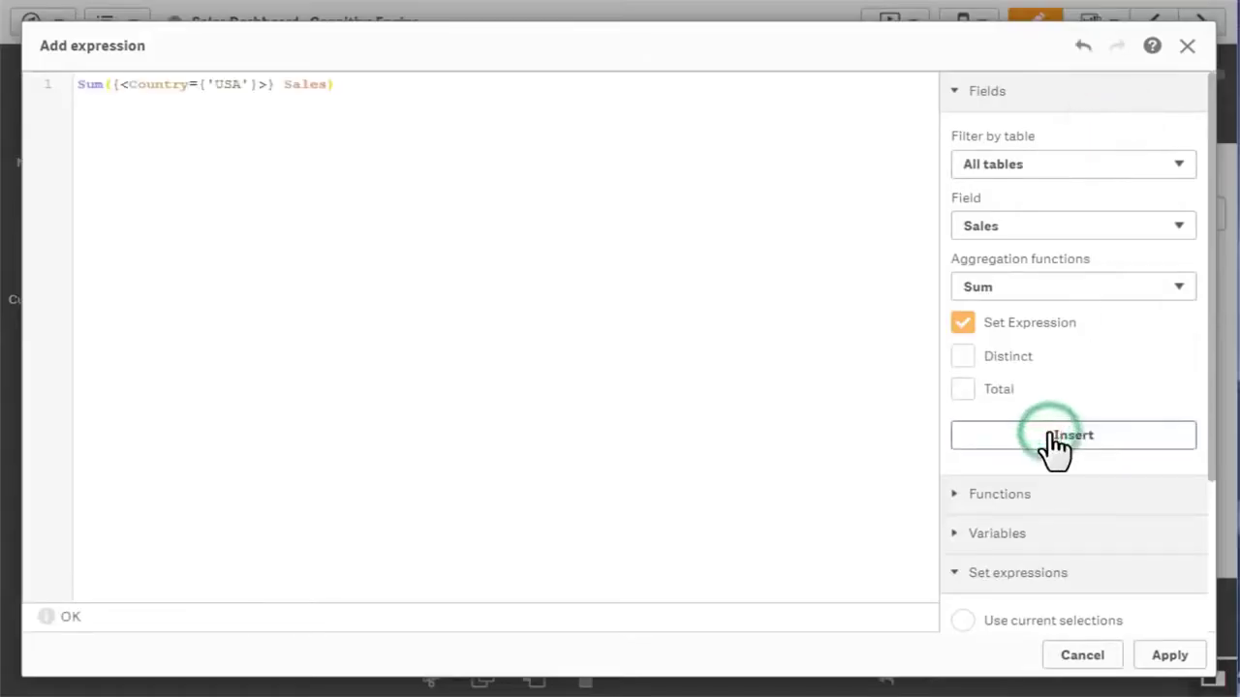
left_click(1162, 657)
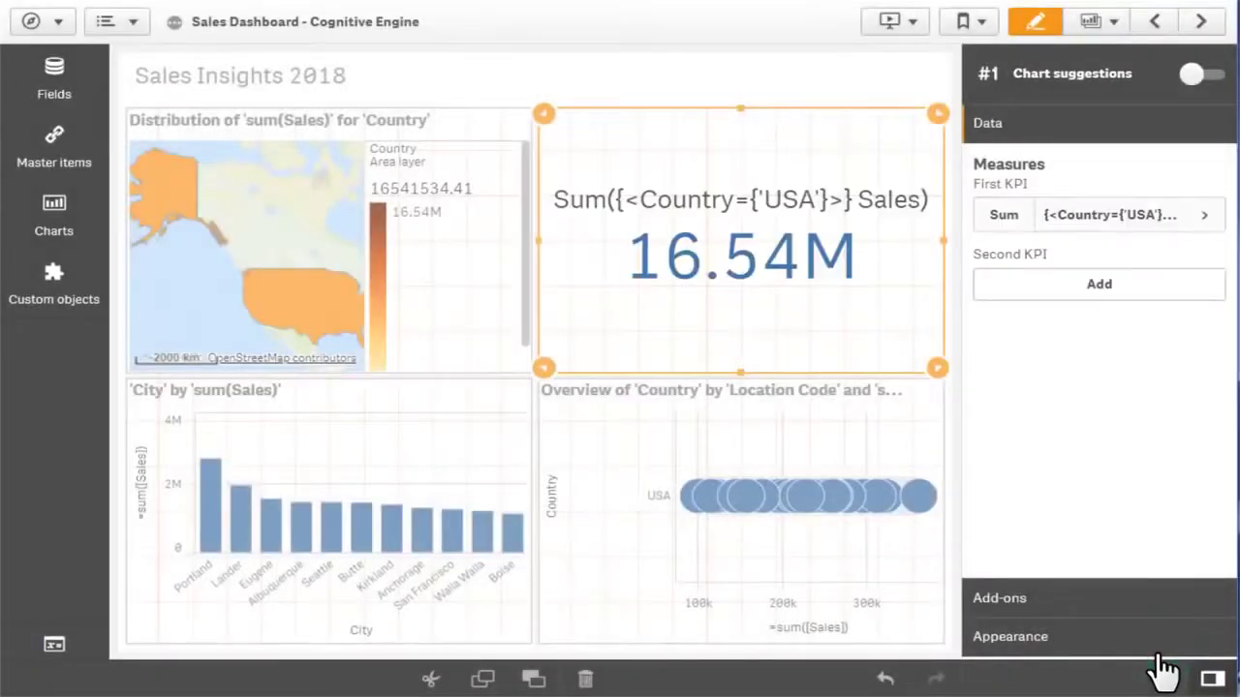
left_click(1044, 27)
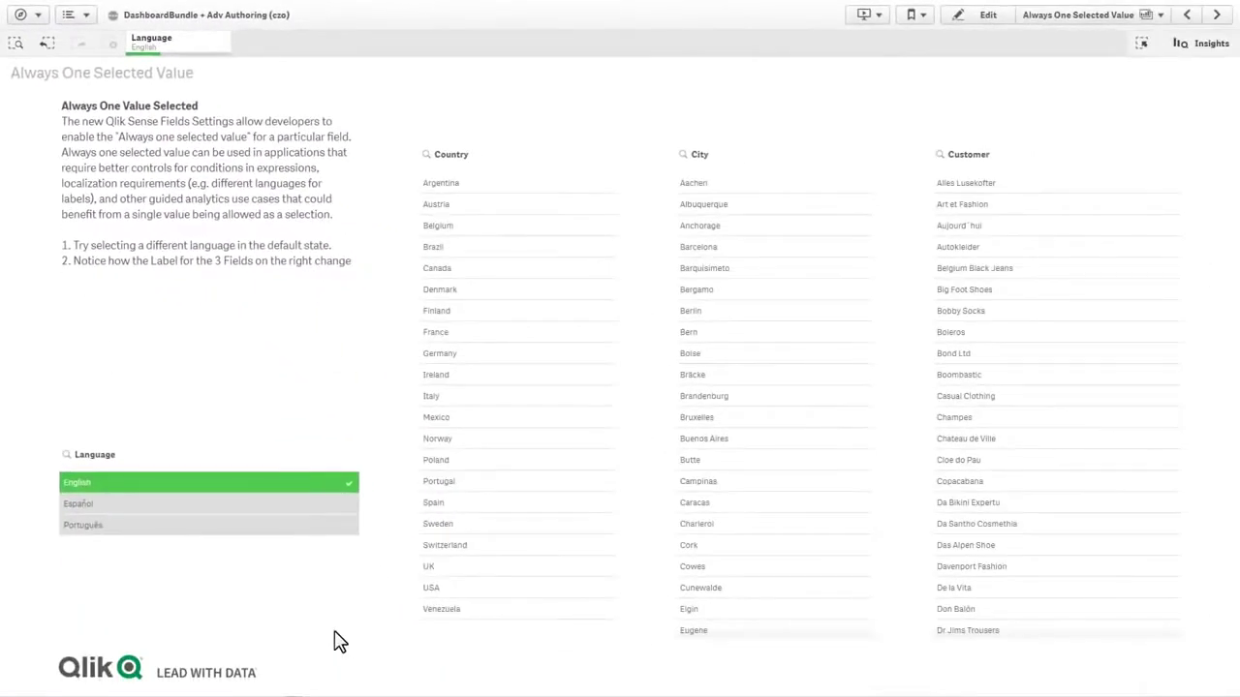
Switch the Language selection to Español, Português, back to Español and finally English to compare the field labels
left_click(275, 506)
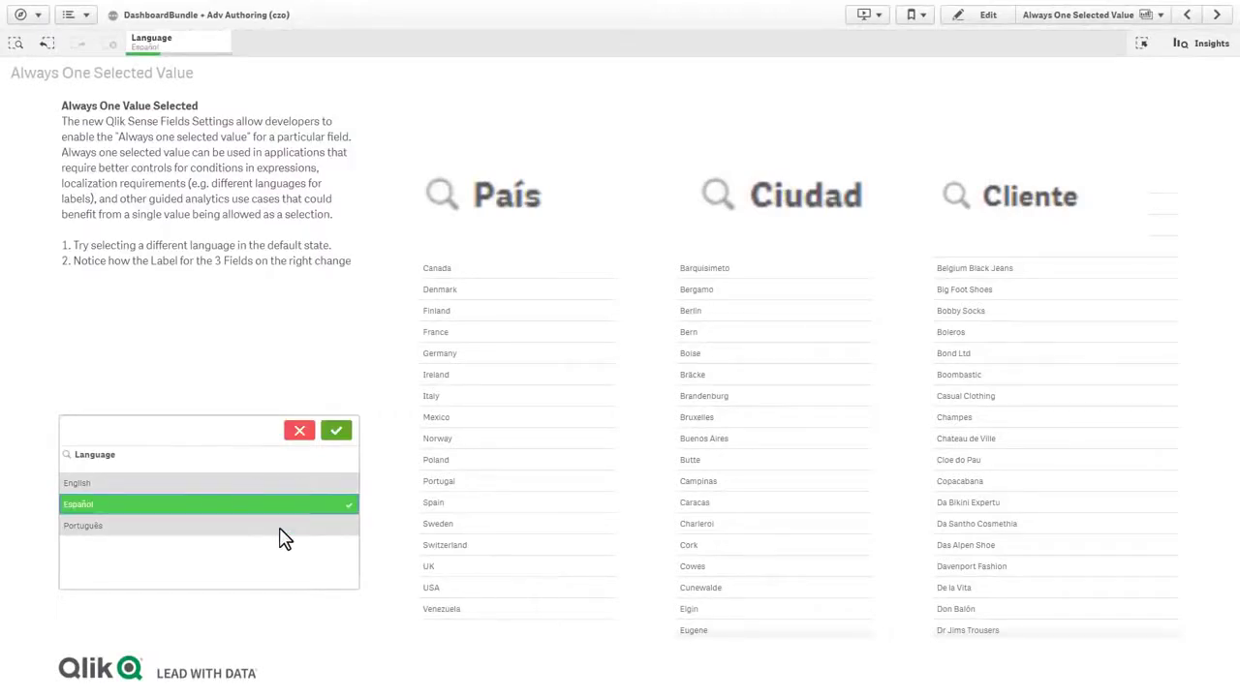
left_click(279, 528)
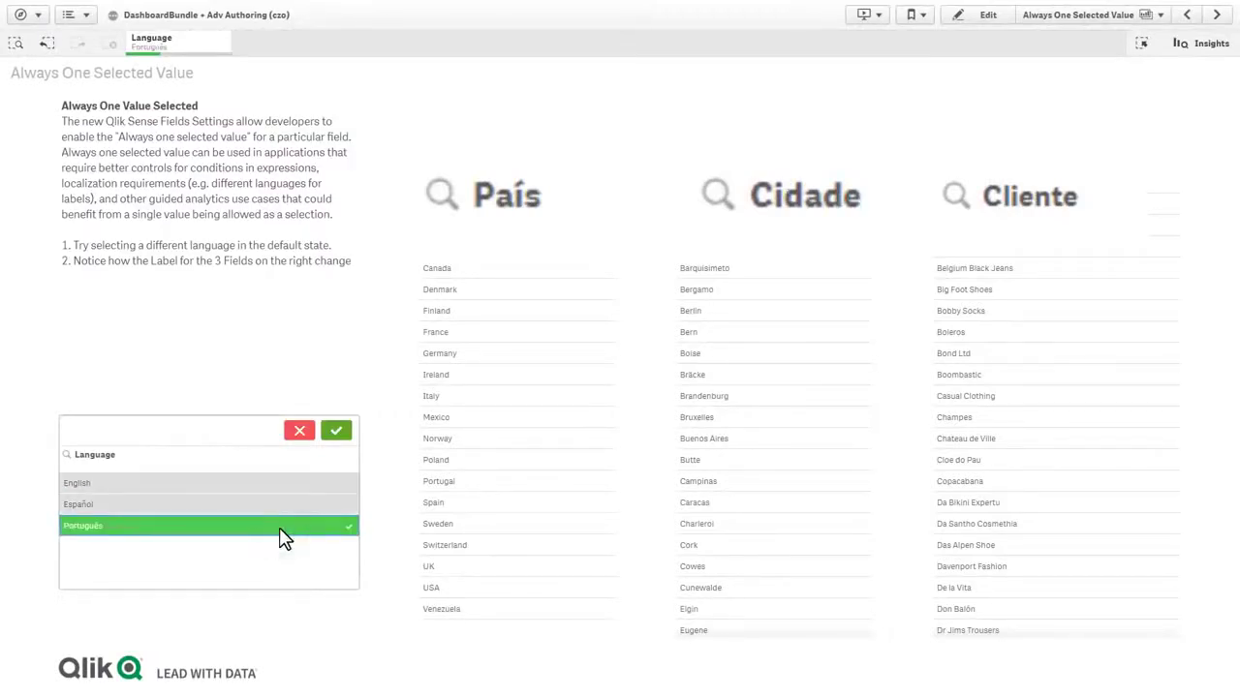
left_click(279, 504)
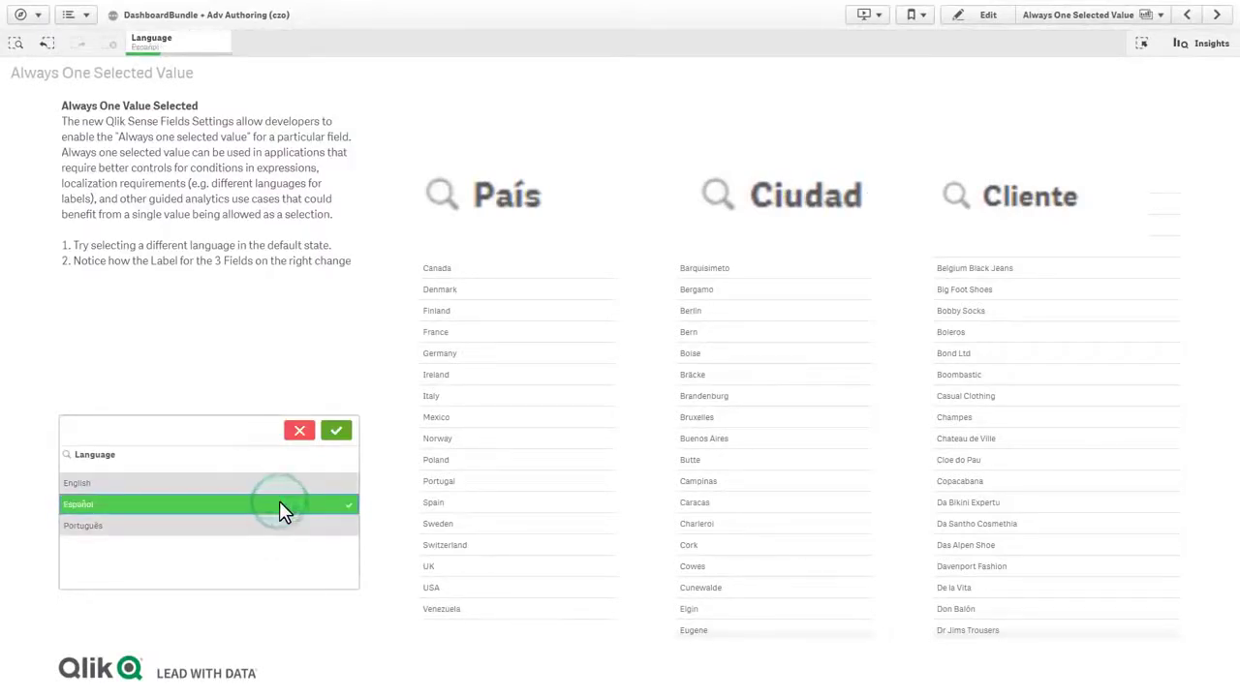
left_click(280, 484)
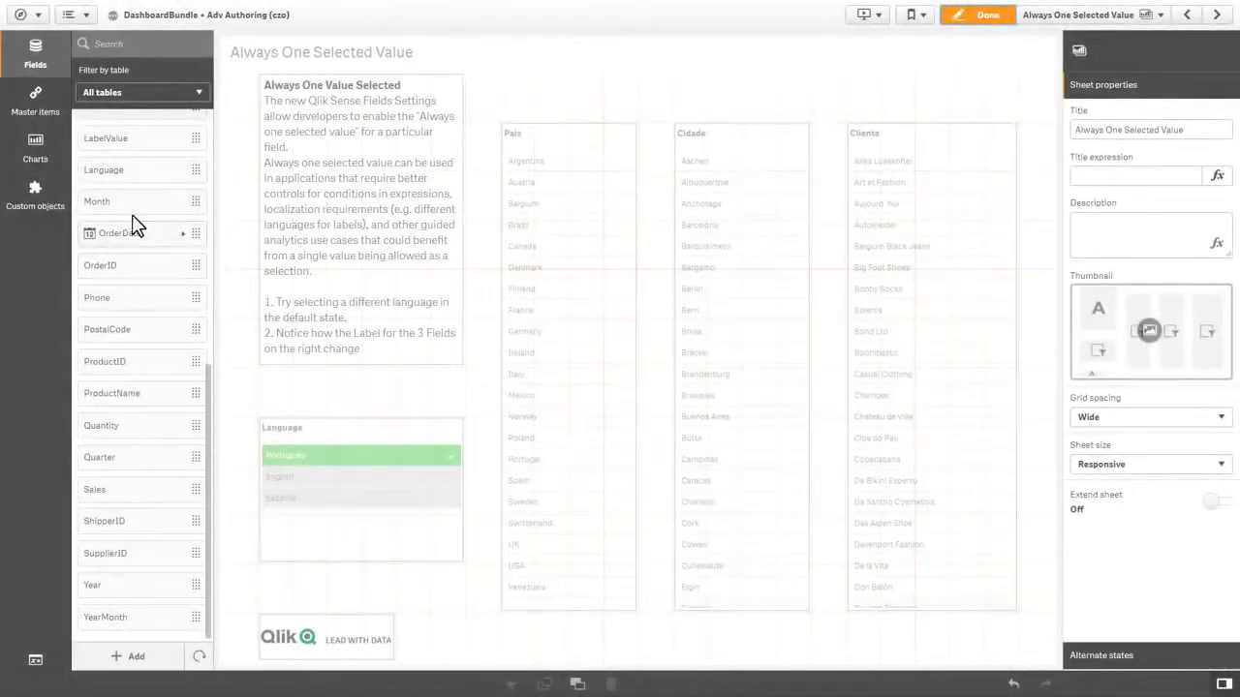
Open the field settings of the Language field to view its 'Always one selected value' option
right_click(147, 181)
left_click(194, 223)
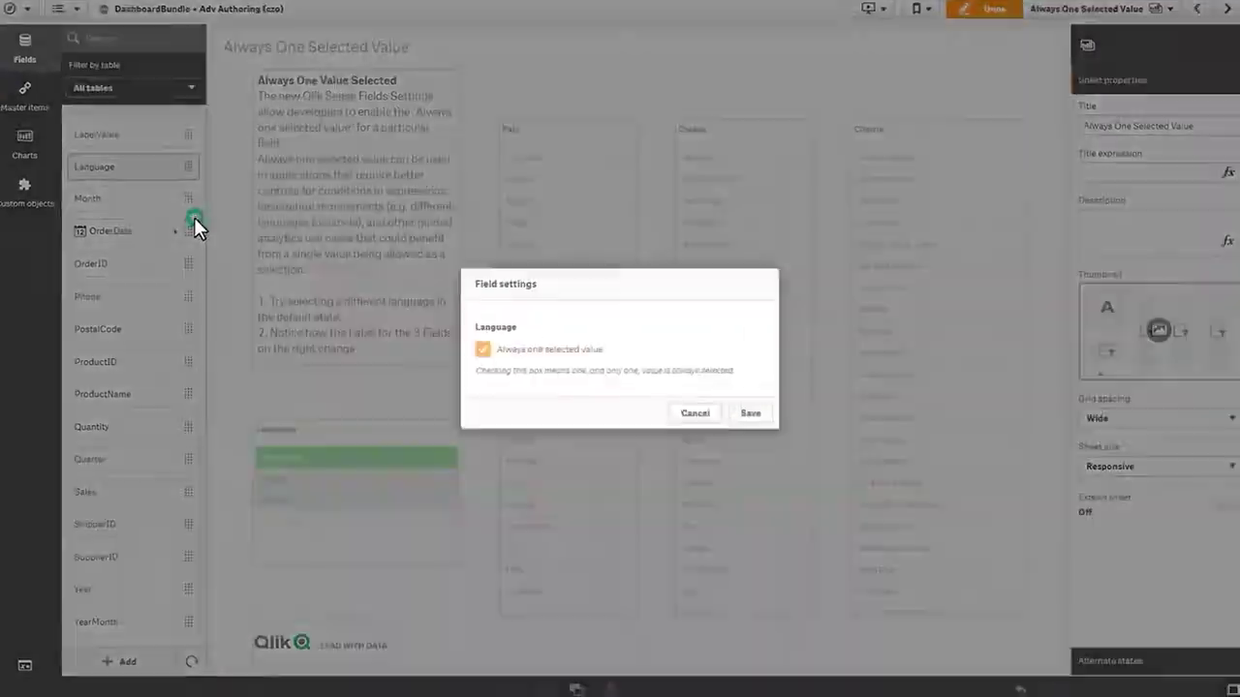